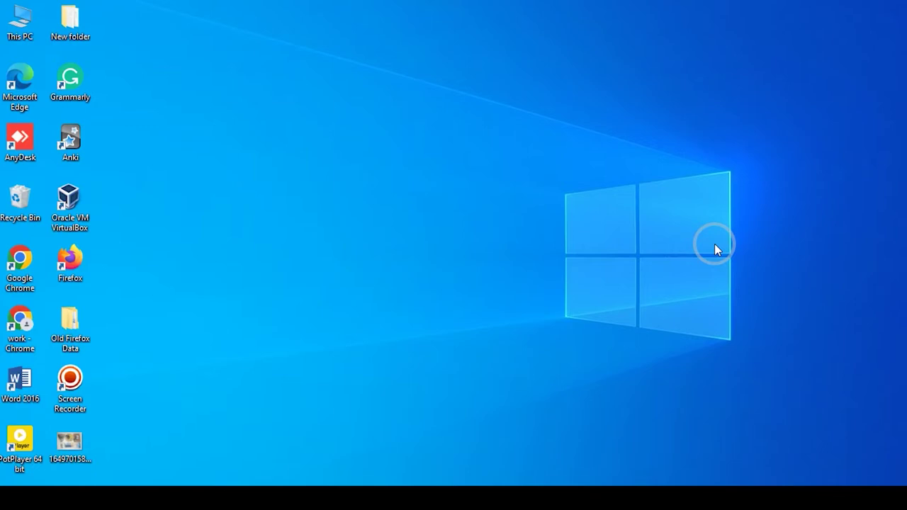
Launch Chrome from the 'work - Chrome' desktop shortcut
double_click(20, 321)
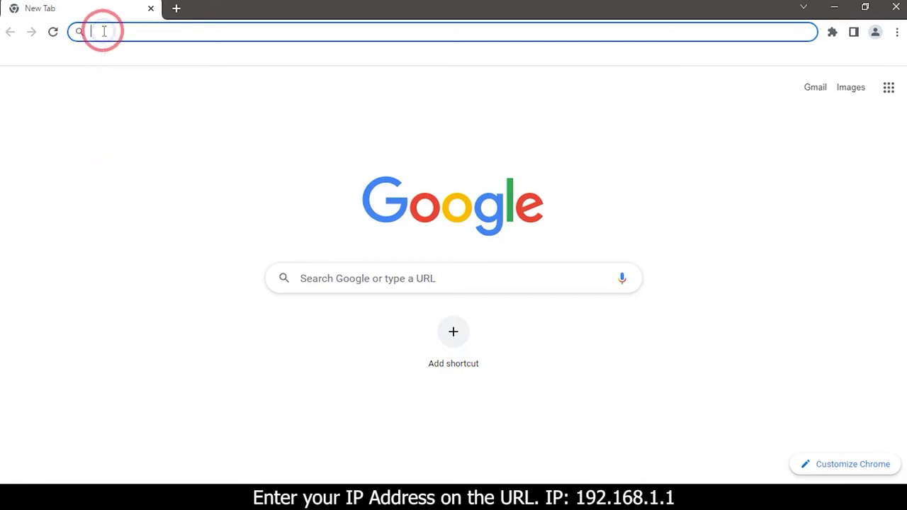
Enter the router address 192.168.1.1 in Chrome's address bar
type("192")
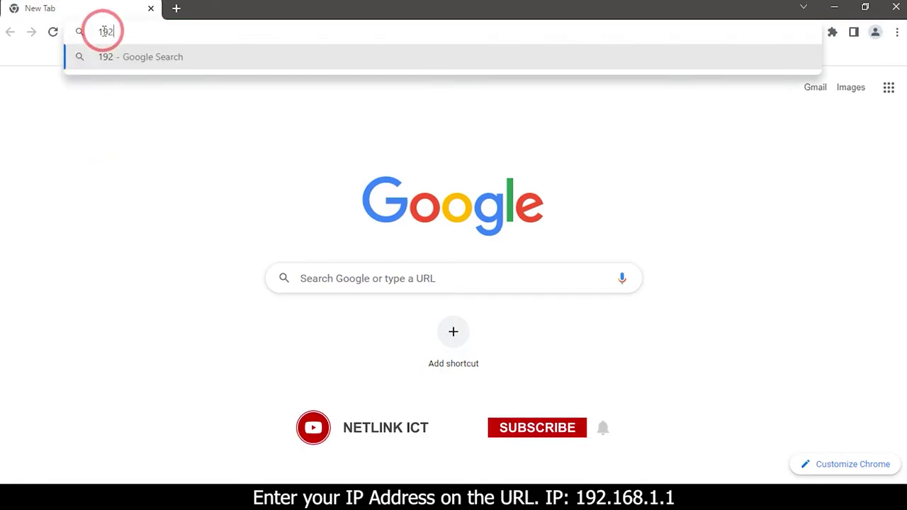
type(".168.1.1")
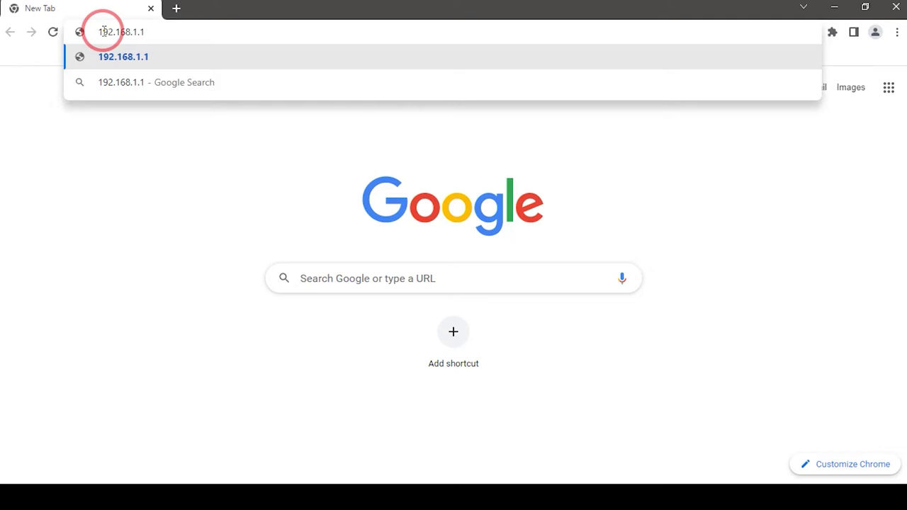
Load the login page and sign in with the administrator username, password and verification code
key("Return")
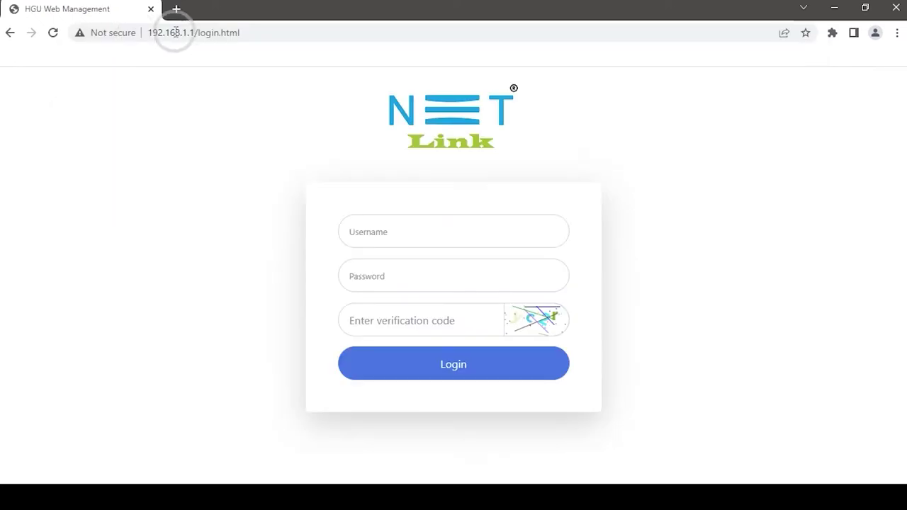
left_click(373, 233)
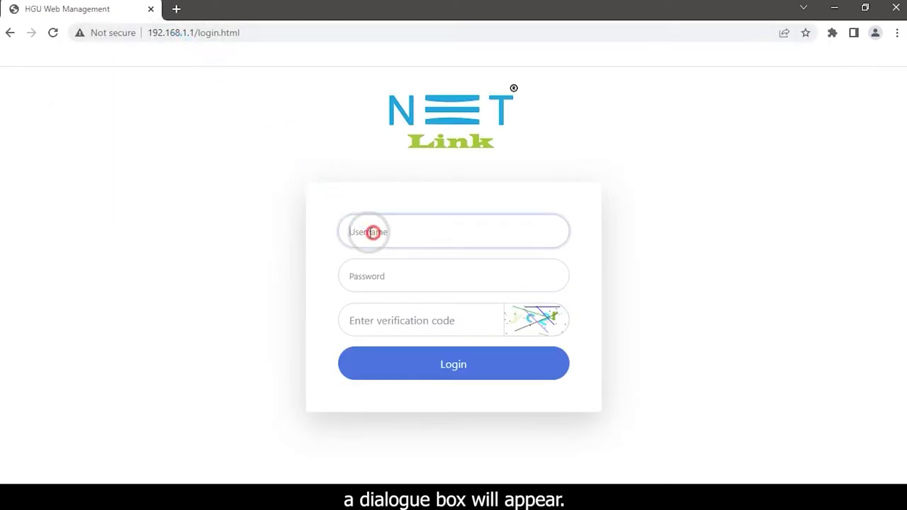
type("a")
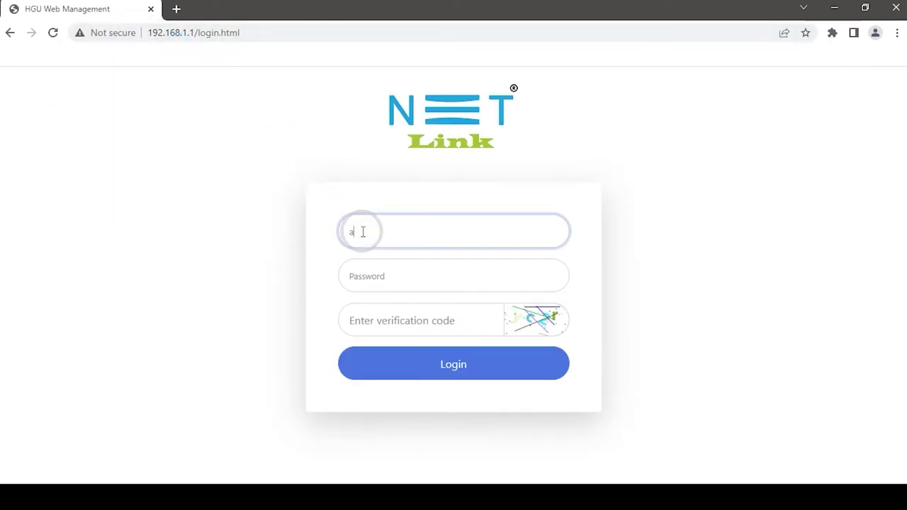
type("dmin")
left_click(363, 264)
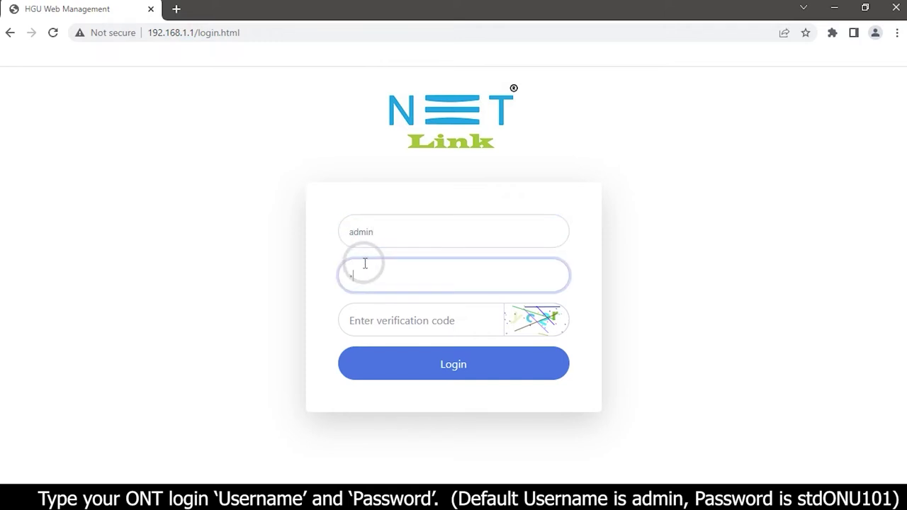
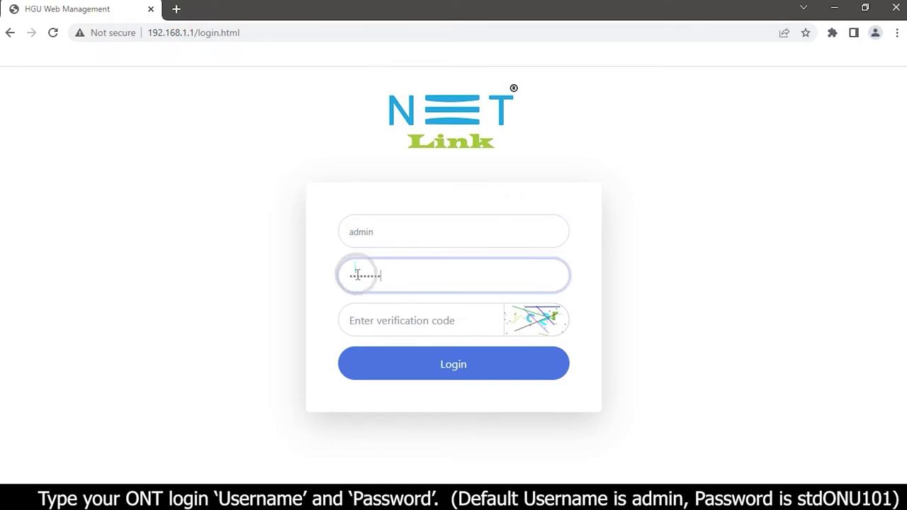
left_click(370, 321)
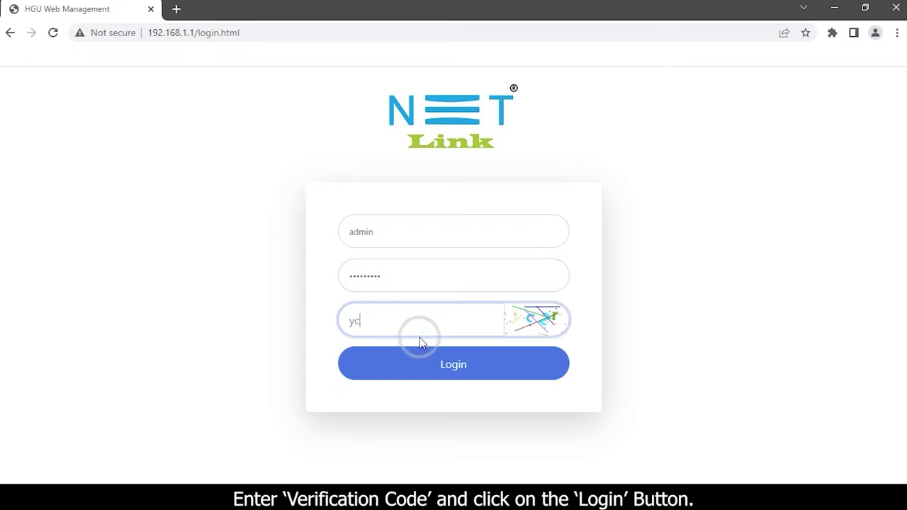
left_click(405, 374)
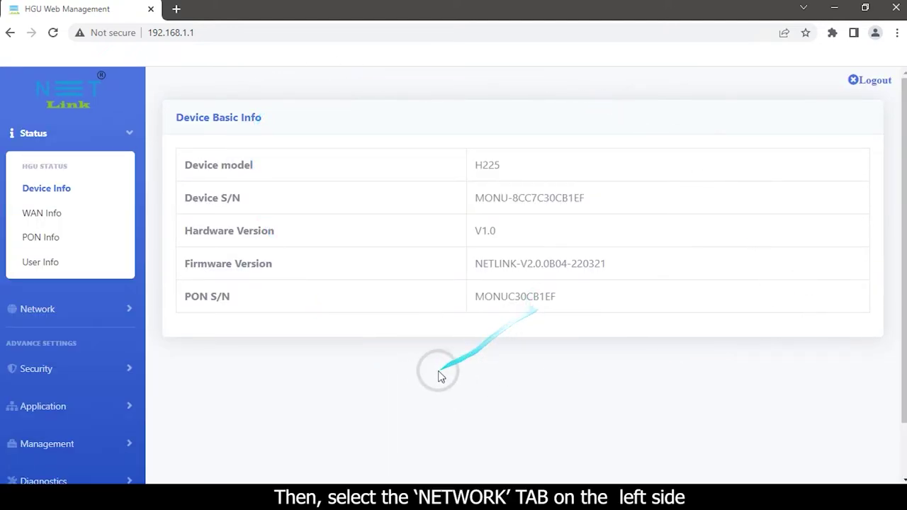
Open Network > WLAN > 2.4G and scroll down to the Multiple BSSID settings
left_click(66, 311)
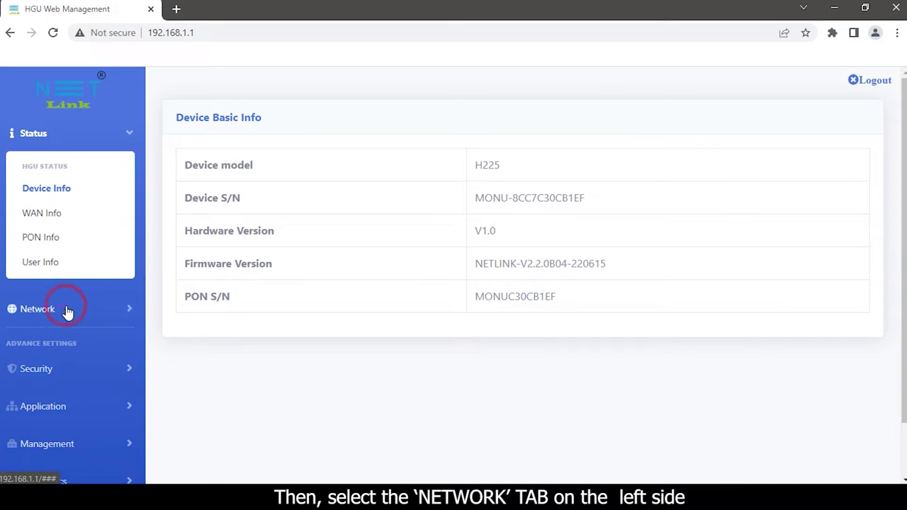
left_click(25, 309)
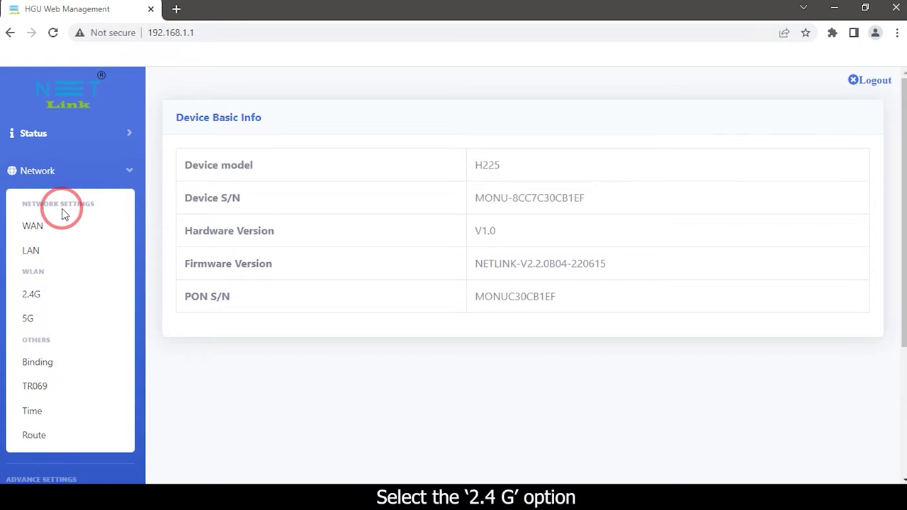
left_click(63, 296)
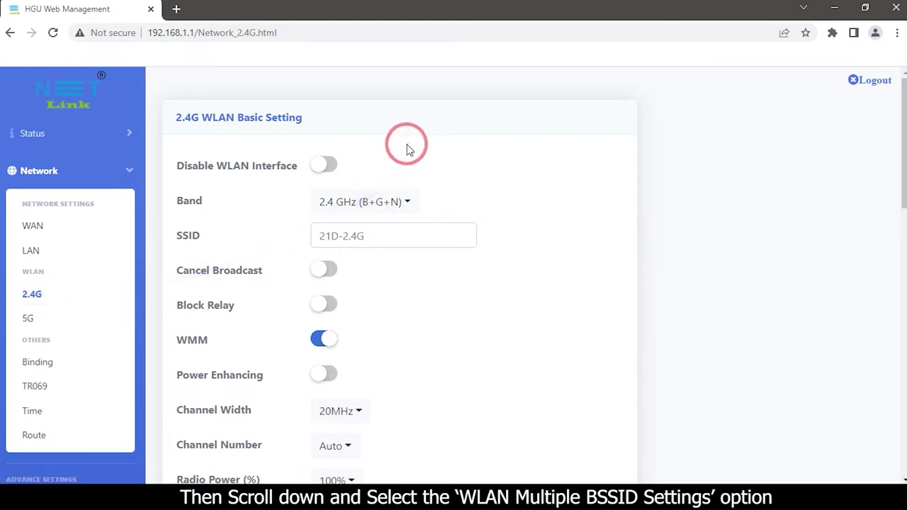
scroll(407, 147, "down", 1)
scroll(407, 151, "down", 8)
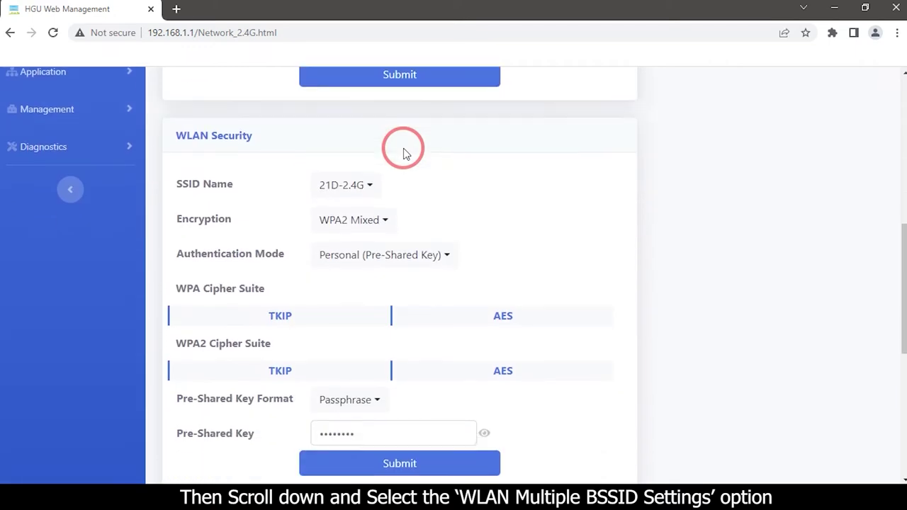
scroll(404, 152, "down", 4)
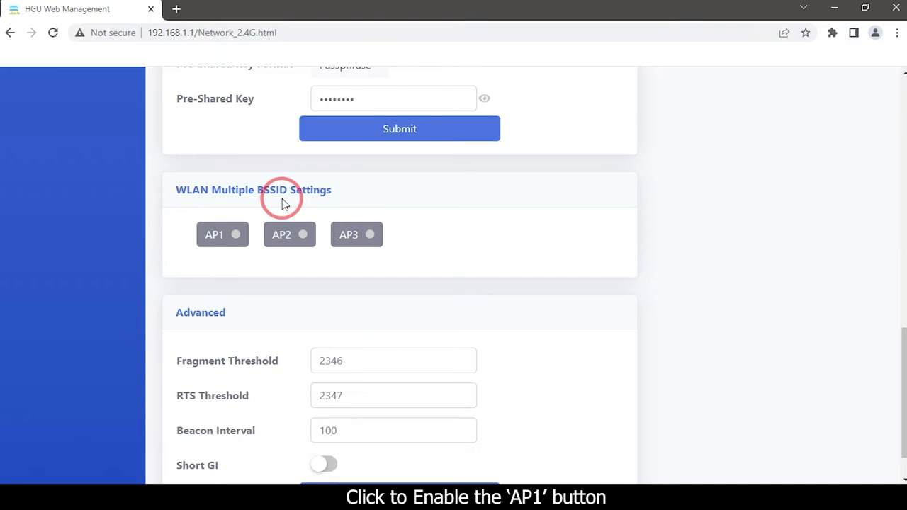
Enable AP1's wireless interface, clear the default SSID2 name, and leave broadcast on
left_click(225, 241)
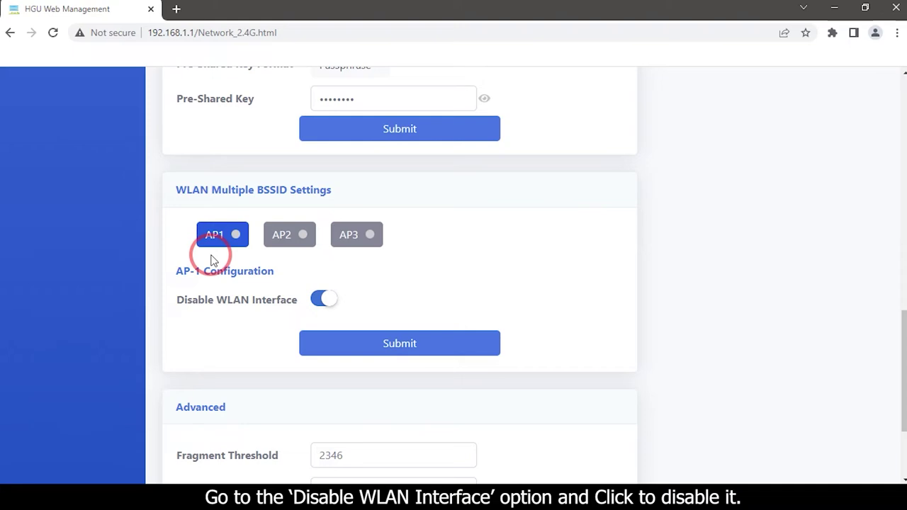
left_click(319, 300)
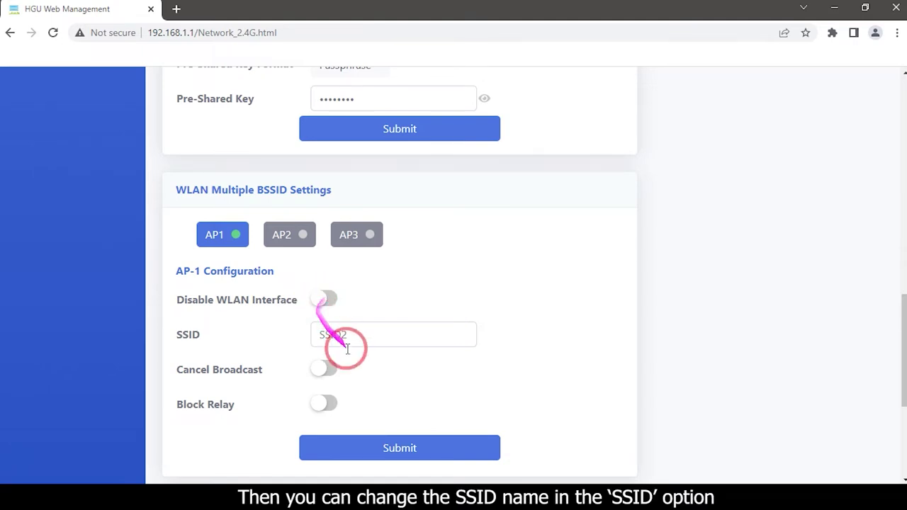
double_click(364, 335)
key("BackSpace")
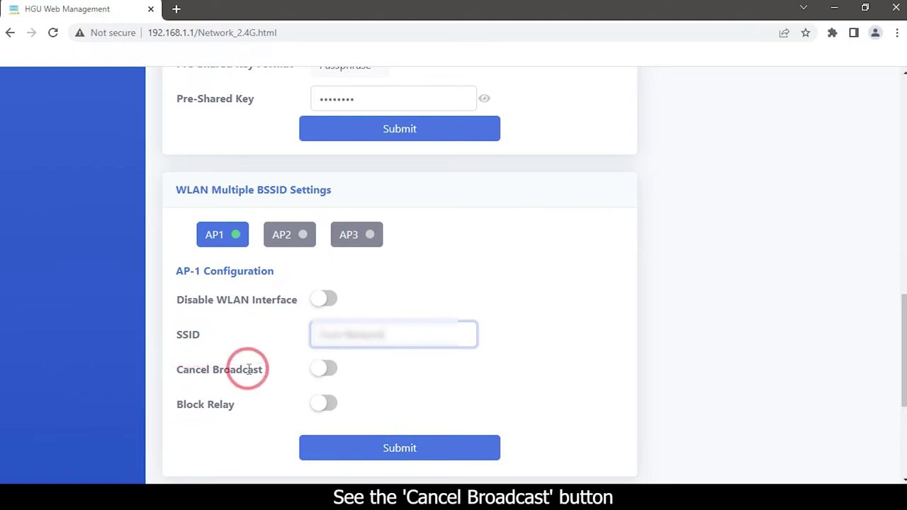
left_click(320, 369)
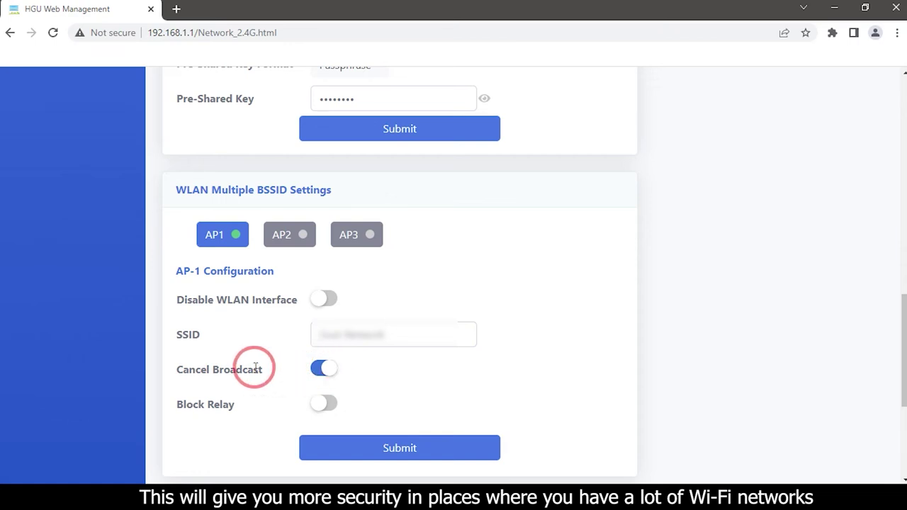
left_click(334, 372)
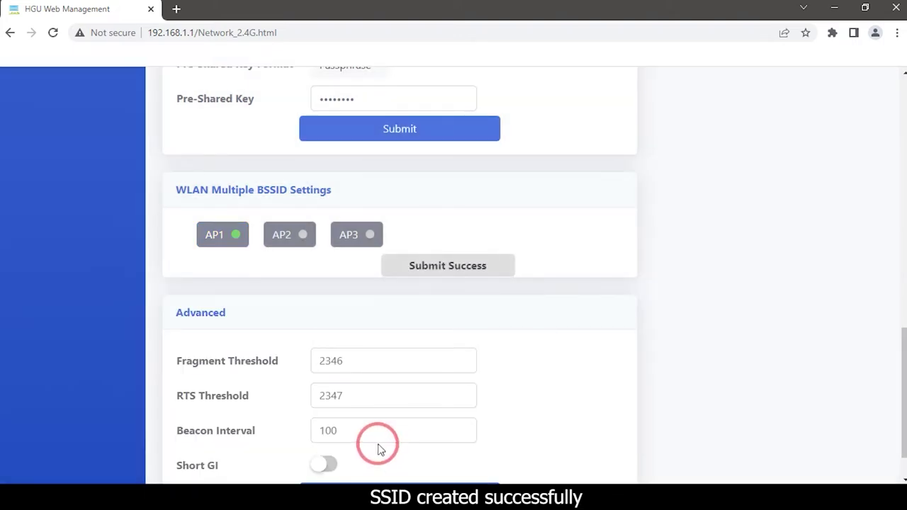
Open Status > User Info to see the new SSID as entry 2 on channel 6
scroll(248, 343, "up", 2)
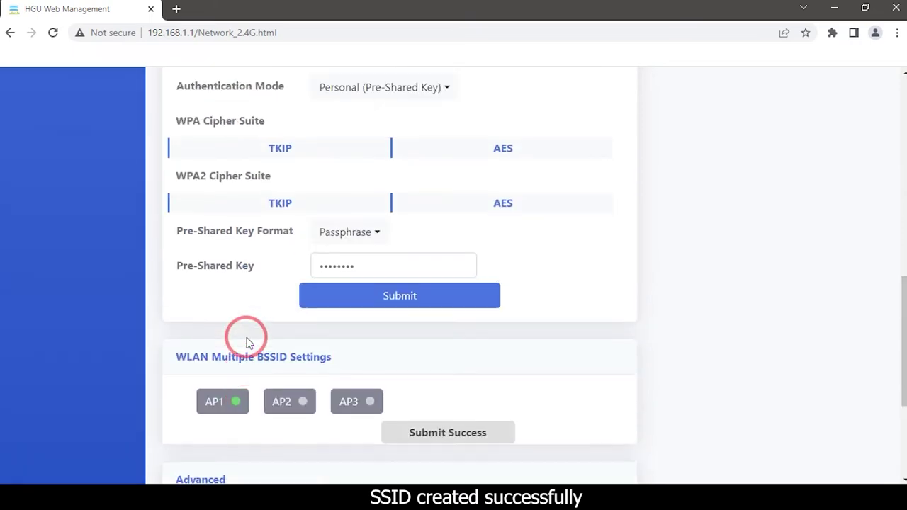
scroll(248, 343, "up", 10)
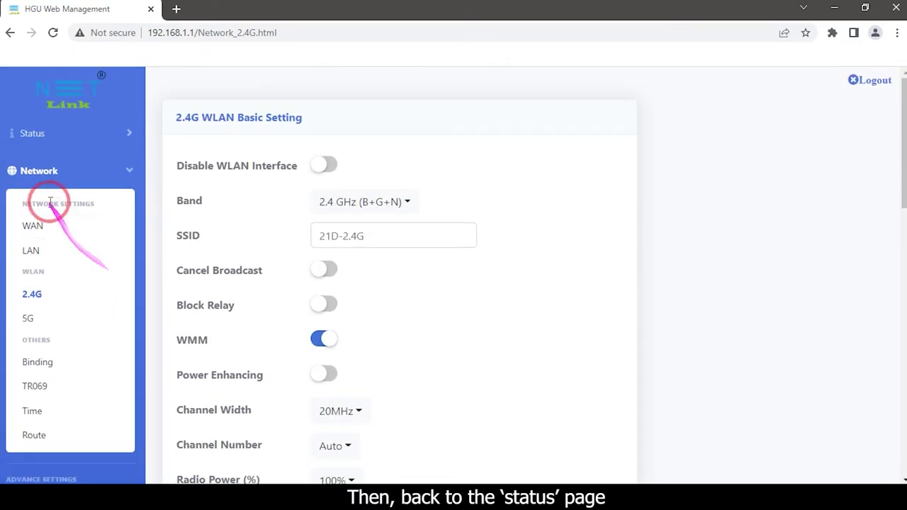
left_click(55, 138)
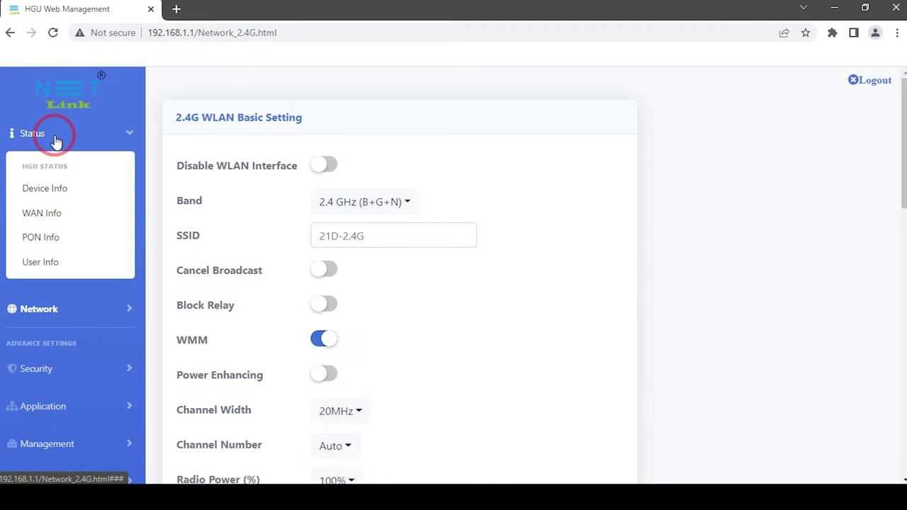
left_click(44, 262)
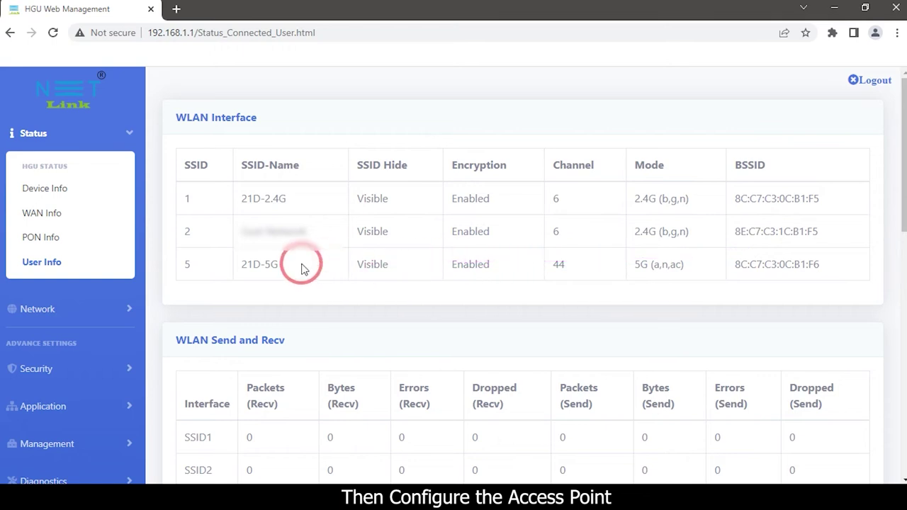
left_click(50, 311)
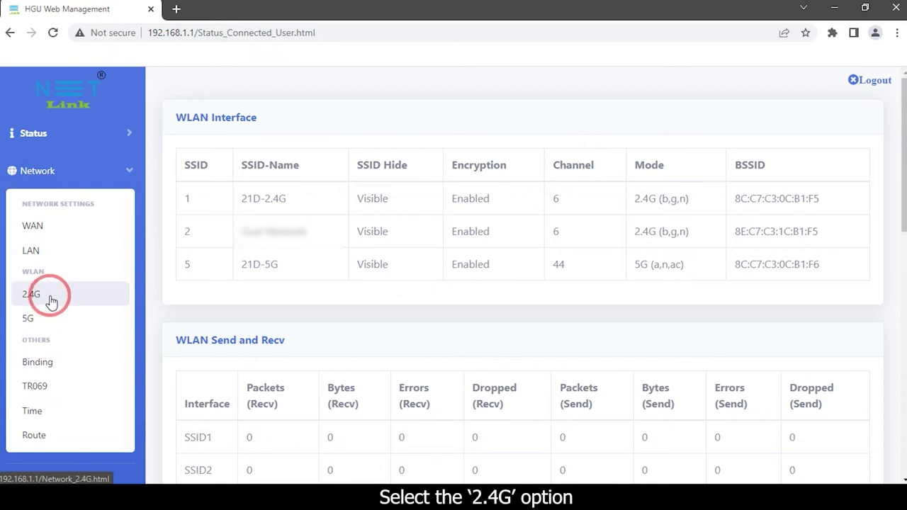
In 2.4G WLAN Security, select the second SSID and keep WPA2 Mixed encryption
left_click(51, 301)
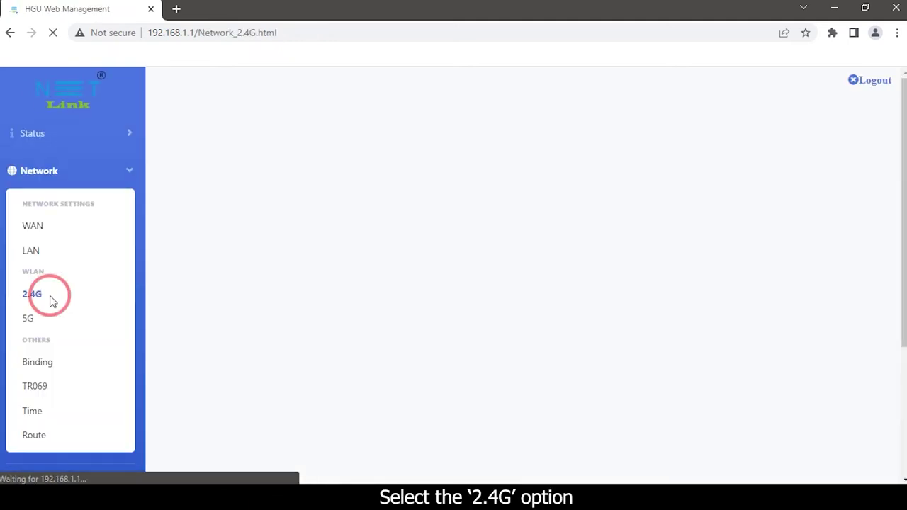
scroll(446, 270, "down", 5)
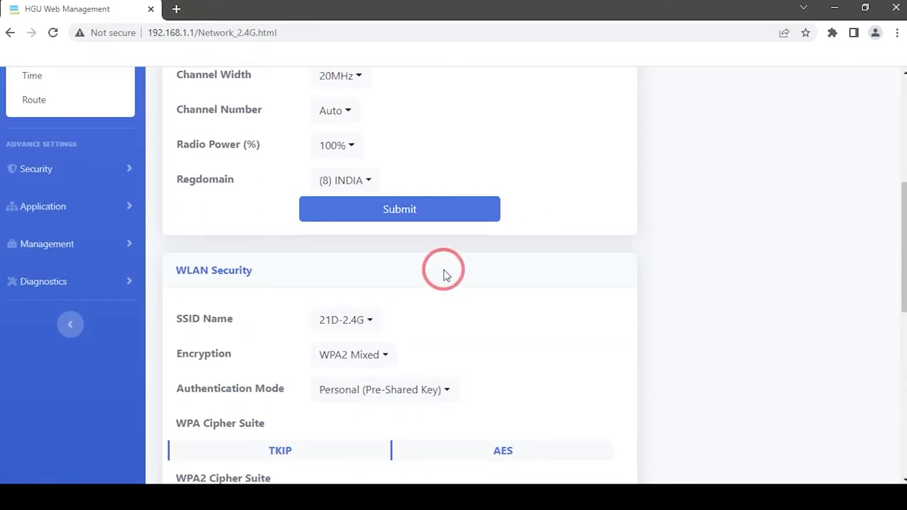
scroll(446, 274, "down", 2)
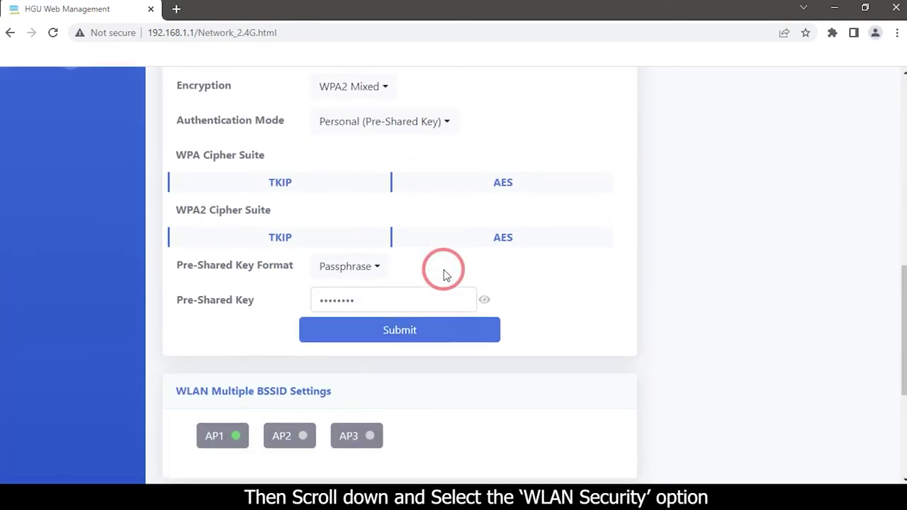
scroll(446, 274, "up", 2)
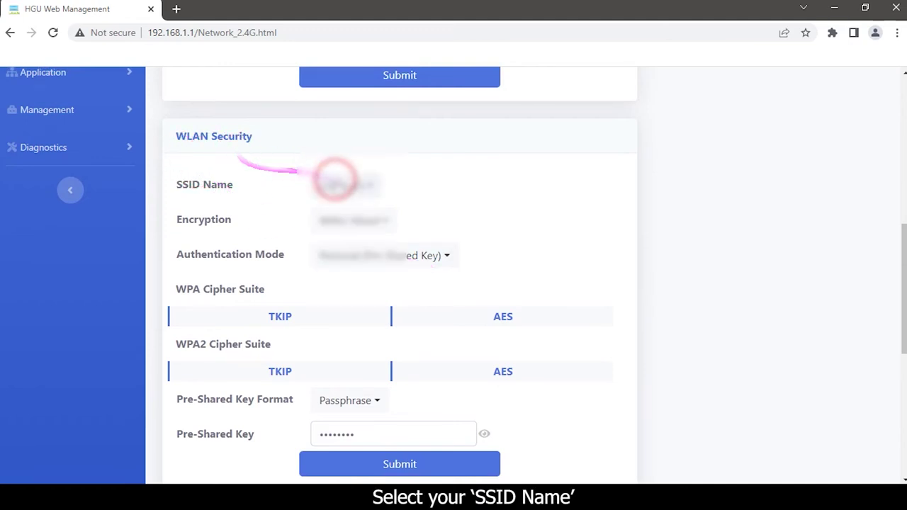
left_click(349, 184)
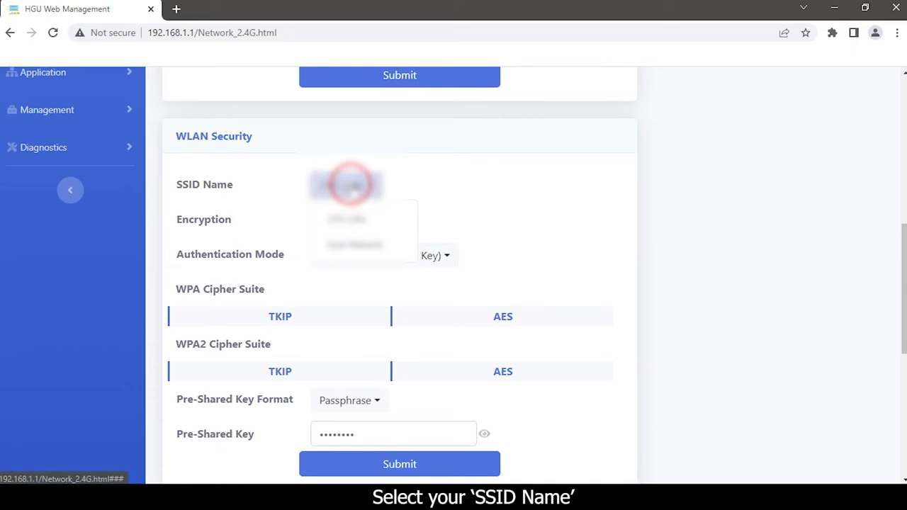
left_click(363, 243)
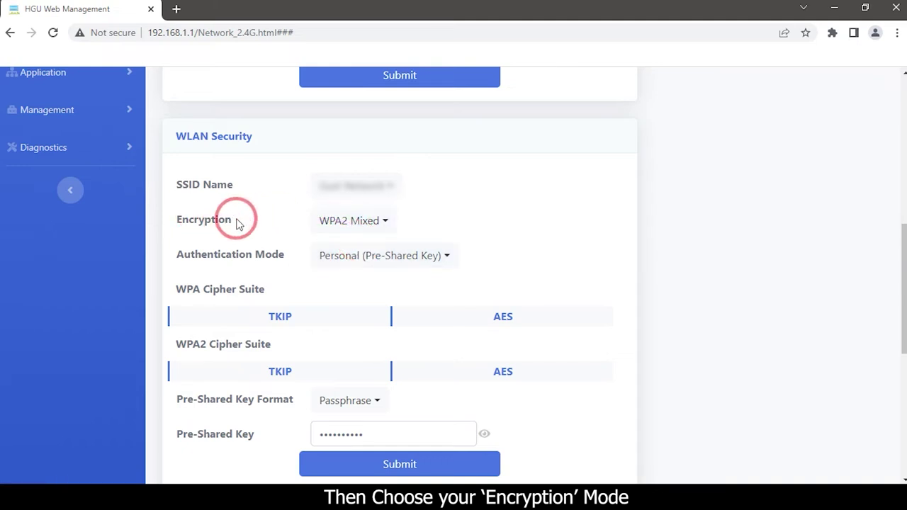
left_click(346, 220)
left_click(362, 355)
Replace the pre-shared key, lengthening it to eight characters after a rejected submit, and save
scroll(333, 273, "down", 2)
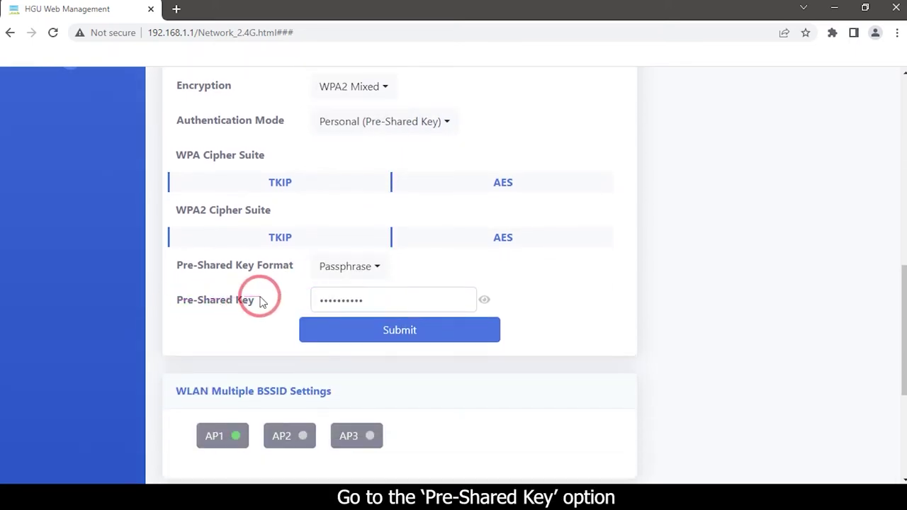
left_click(382, 300)
double_click(382, 300)
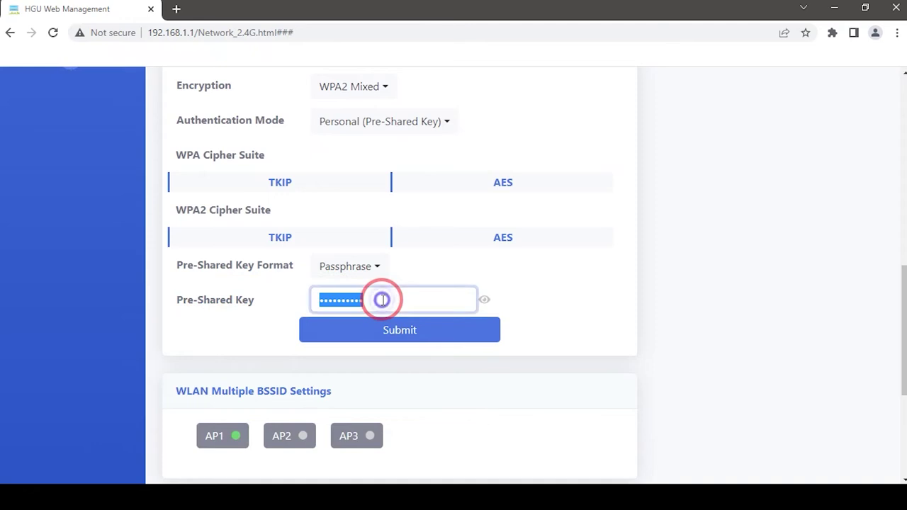
type("•")
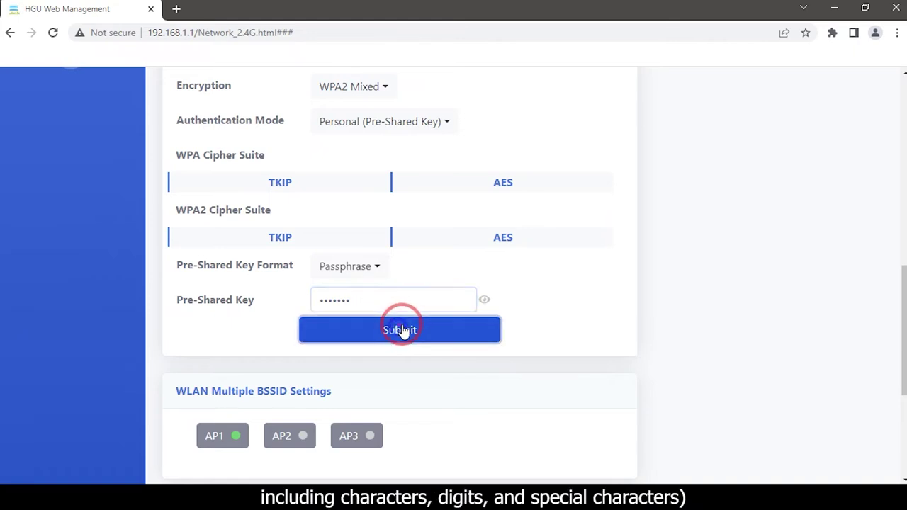
left_click(400, 329)
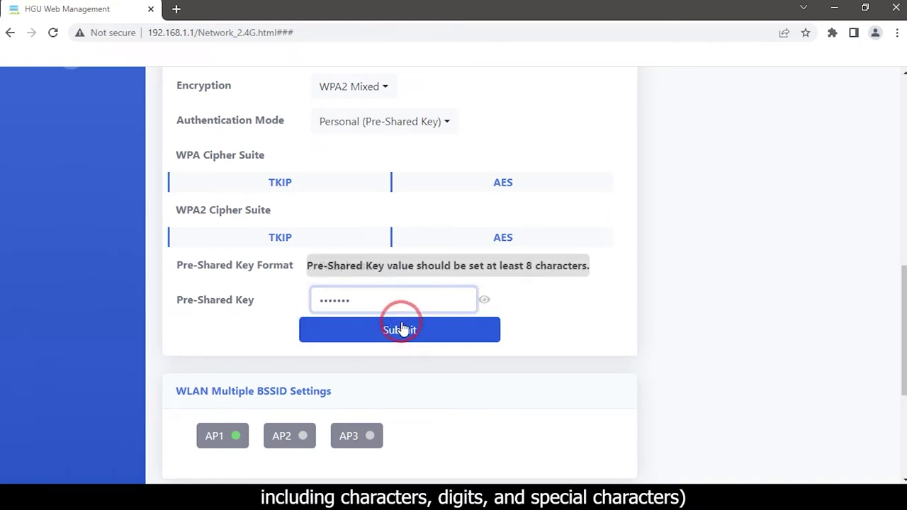
left_click(373, 303)
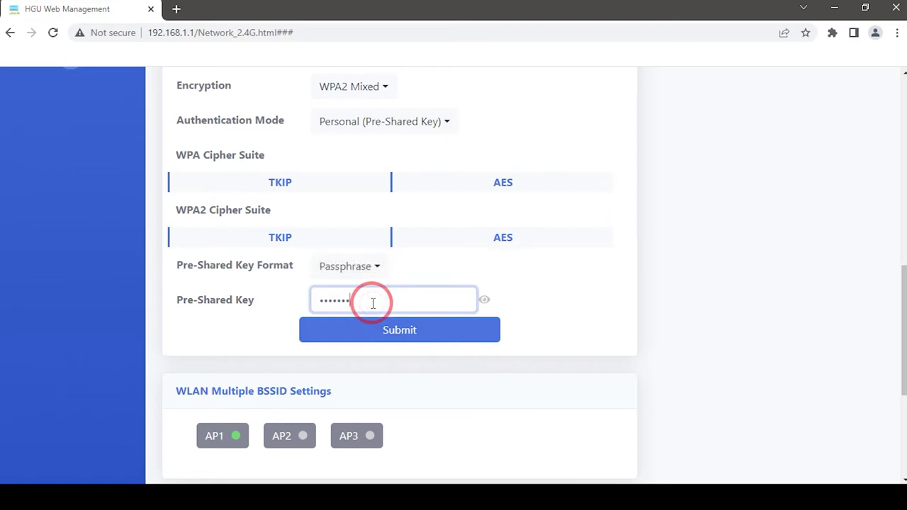
type("1")
left_click(385, 328)
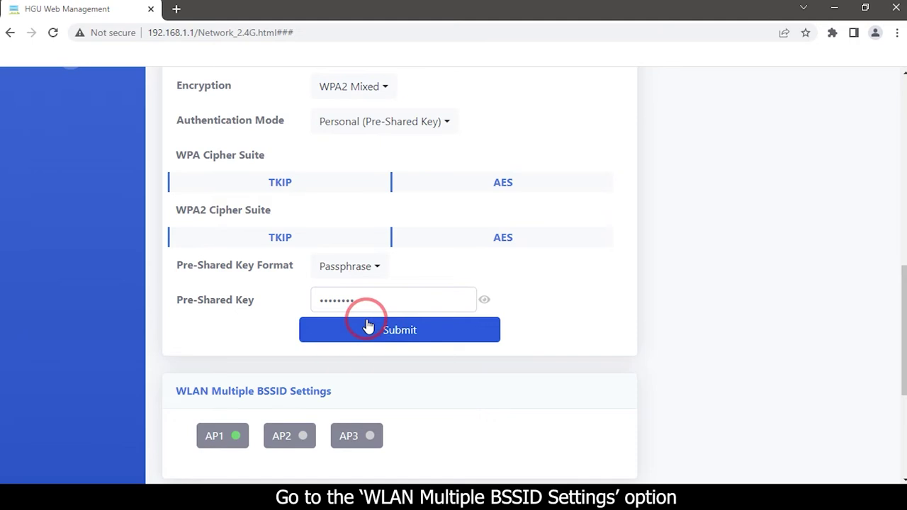
Enable AP2's wireless interface, rename its SSID from SSID3 to 'Home IoT', and submit
scroll(368, 324, "up", 6)
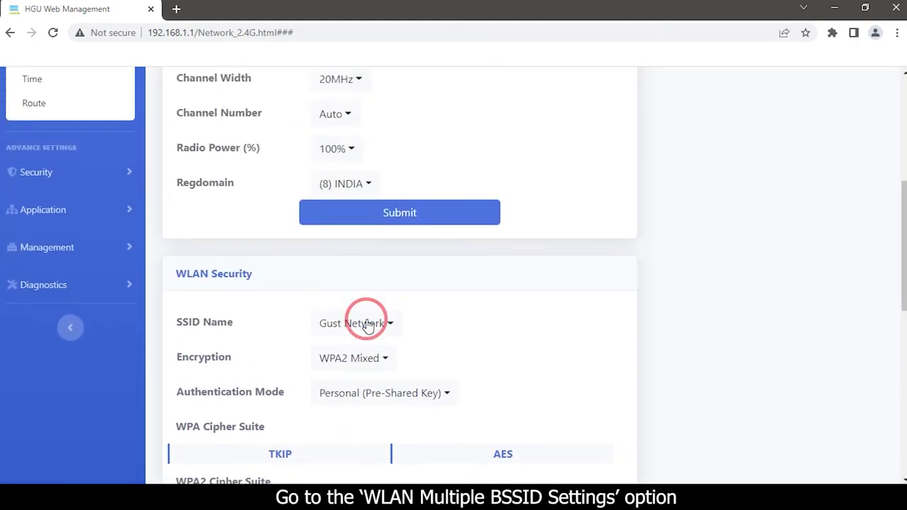
scroll(367, 323, "up", 3)
scroll(368, 319, "down", 9)
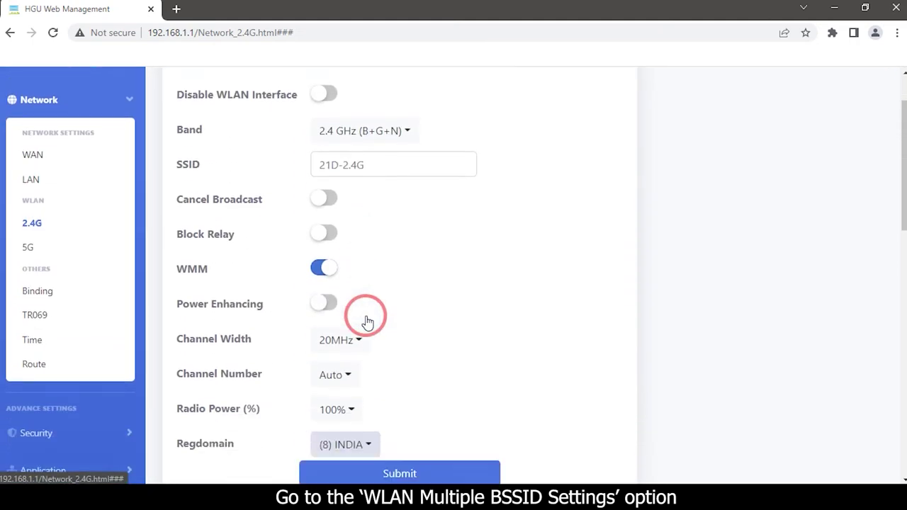
scroll(360, 318, "down", 1)
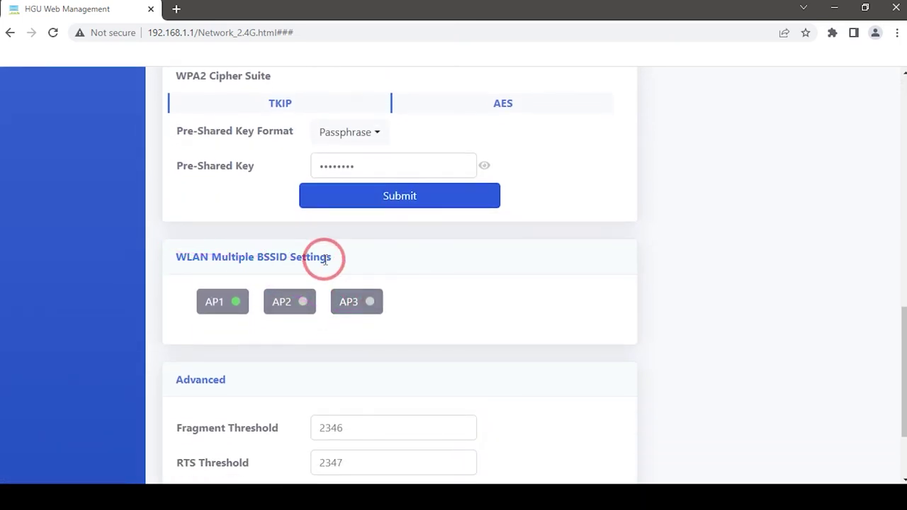
left_click(286, 303)
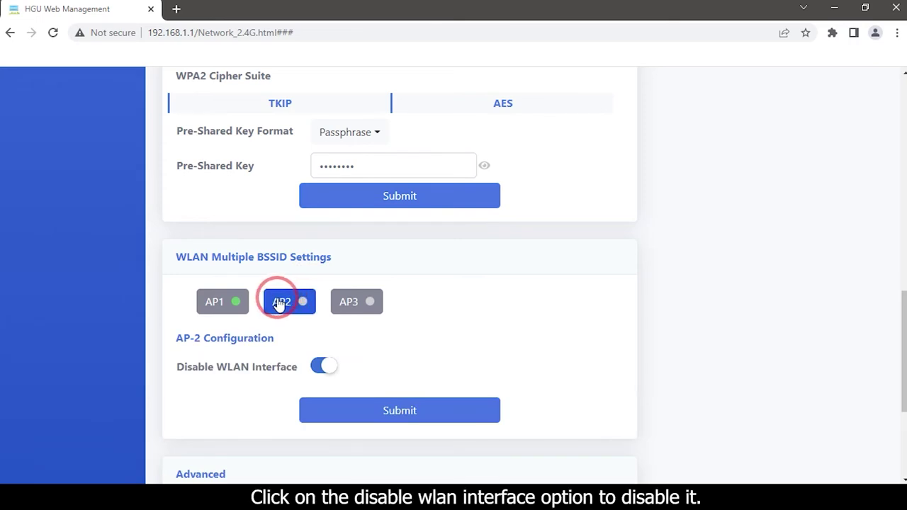
left_click(322, 366)
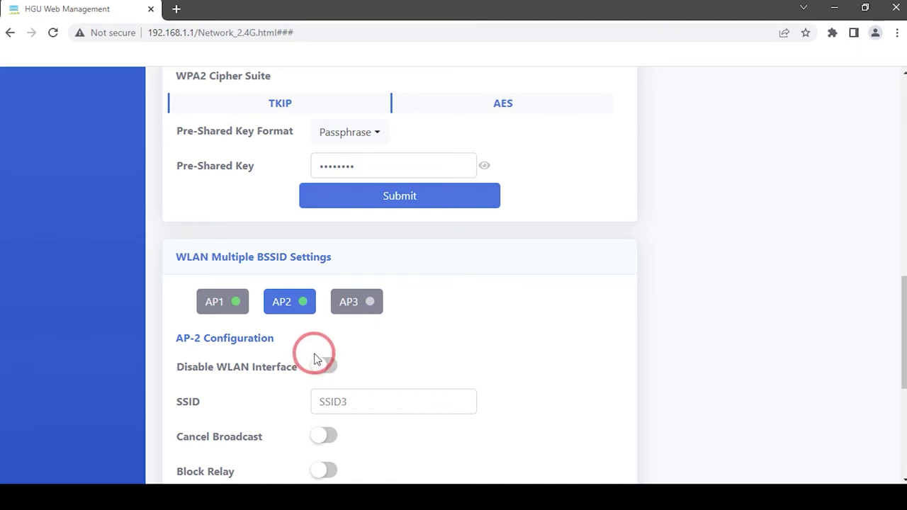
scroll(316, 359, "down", 2)
double_click(347, 270)
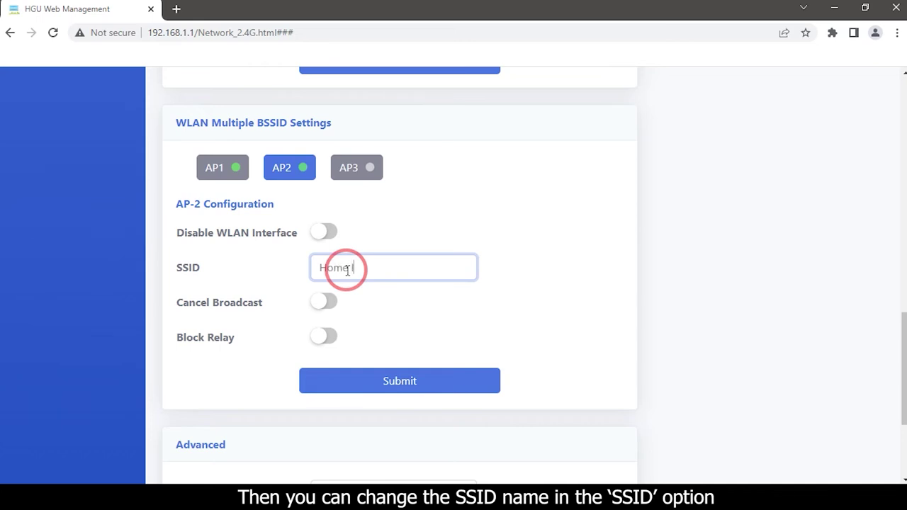
type("Home lo")
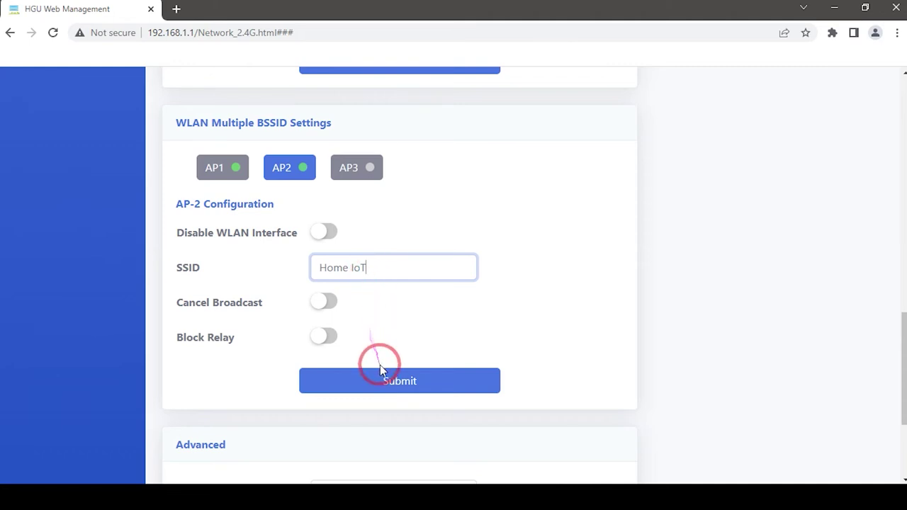
left_click(384, 384)
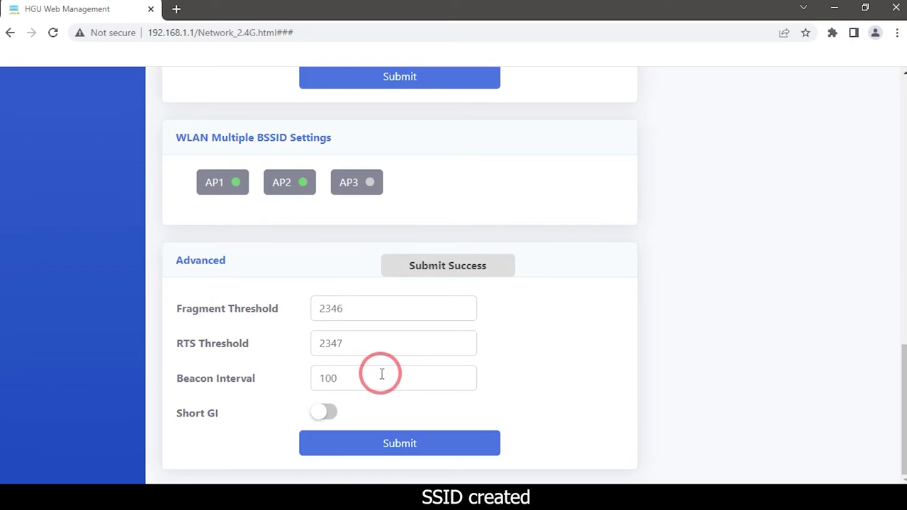
Return to Status > User Info, where Home IoT appears as SSID 3 on channel 11
scroll(192, 307, "up", 10)
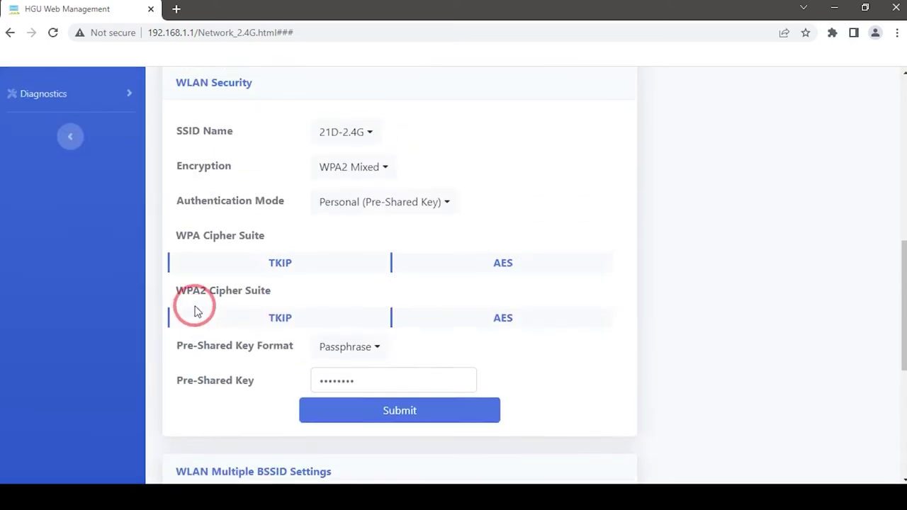
scroll(117, 243, "up", 1)
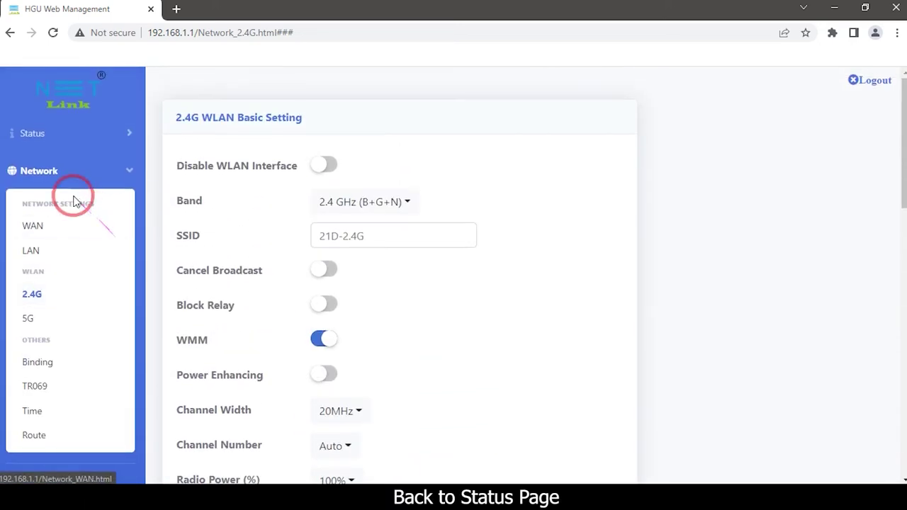
left_click(56, 142)
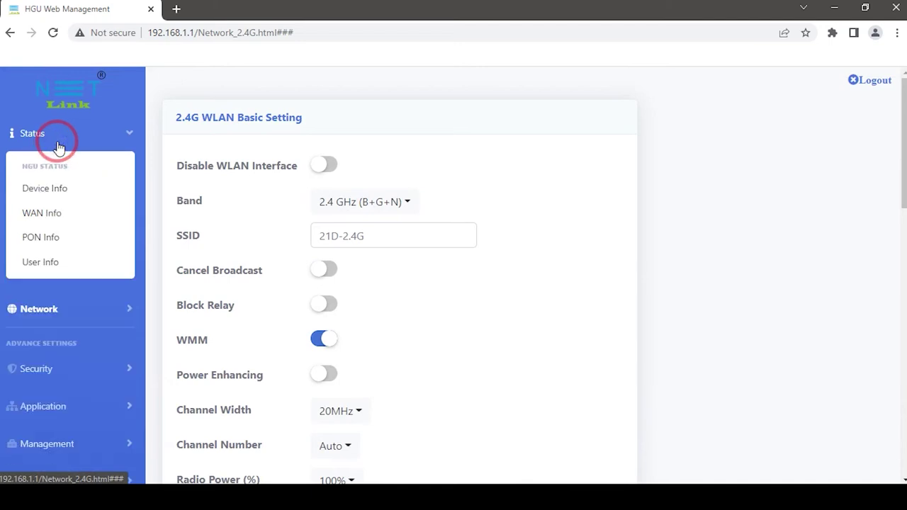
left_click(73, 262)
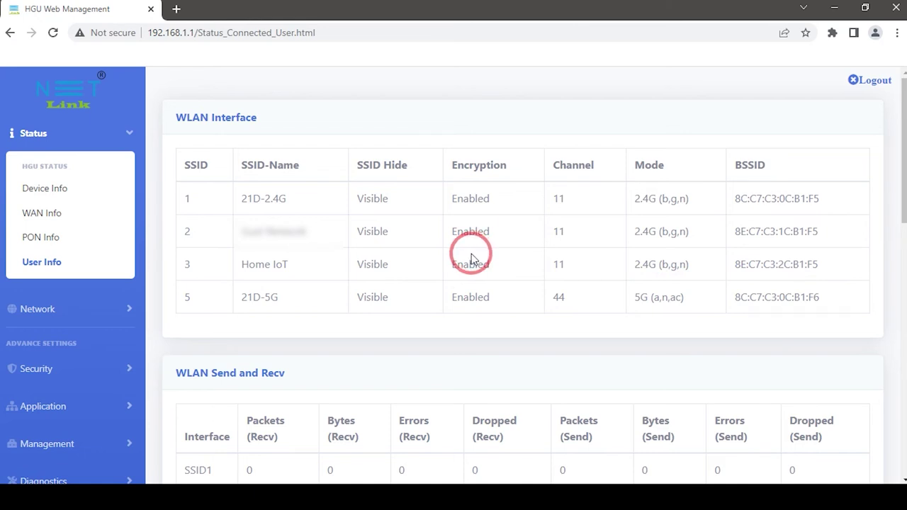
Open Network > 2.4G WLAN Security, choose the Home IoT SSID and keep WPA2 Mixed
left_click(35, 311)
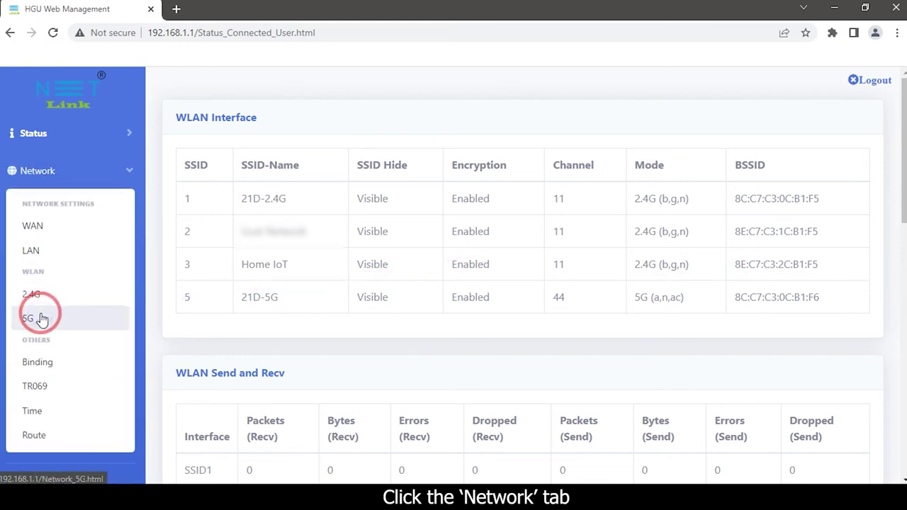
left_click(42, 294)
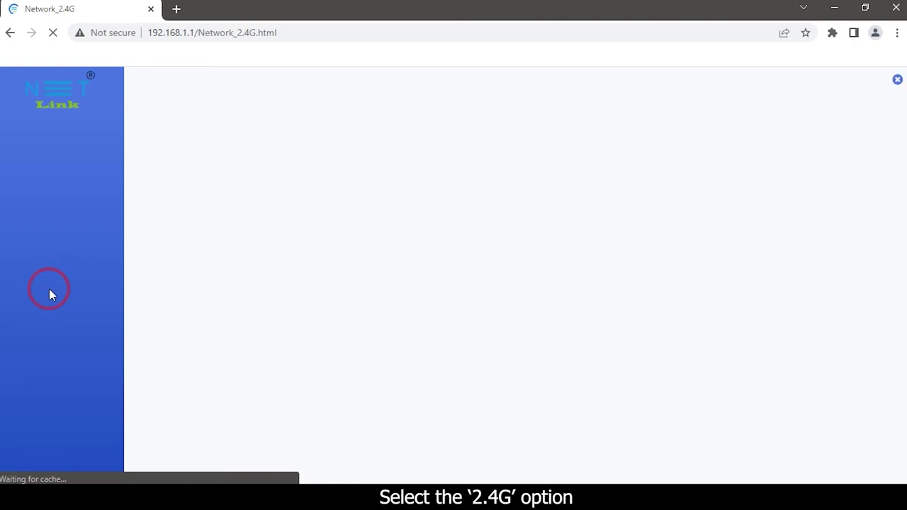
scroll(354, 262, "down", 9)
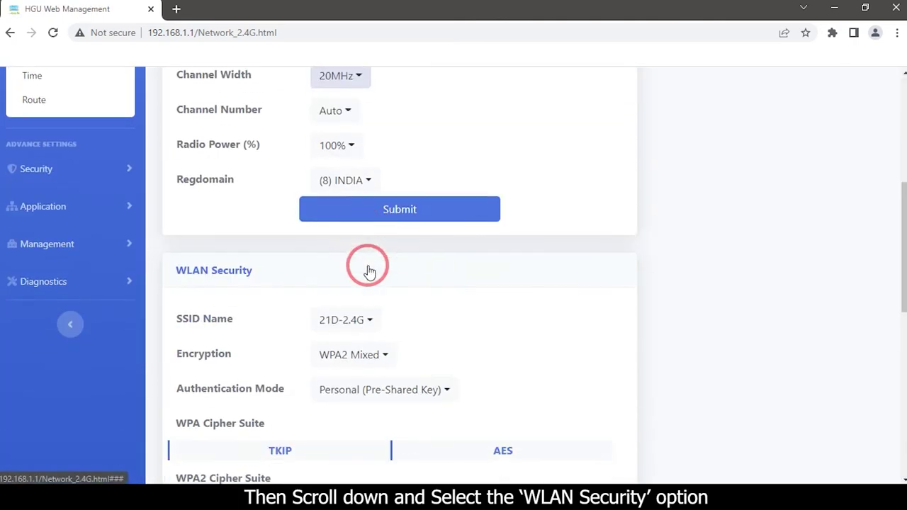
scroll(364, 270, "up", 1)
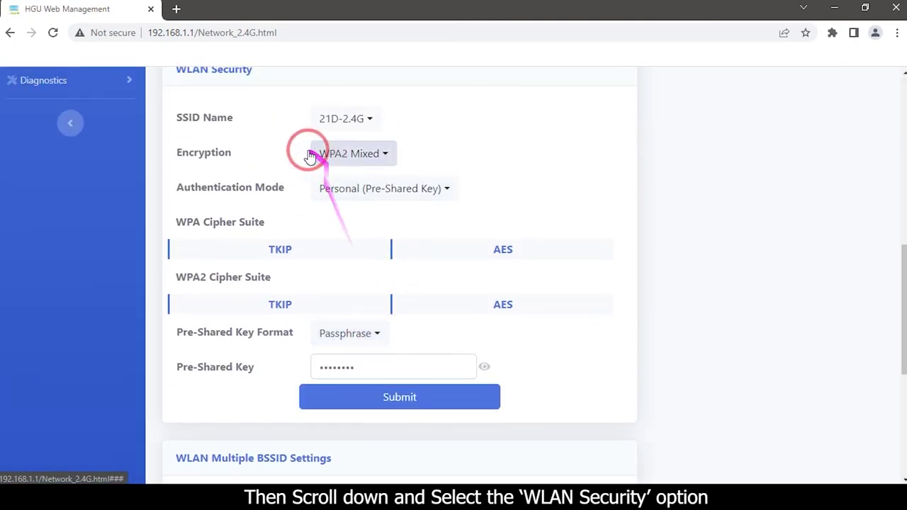
scroll(213, 167, "up", 1)
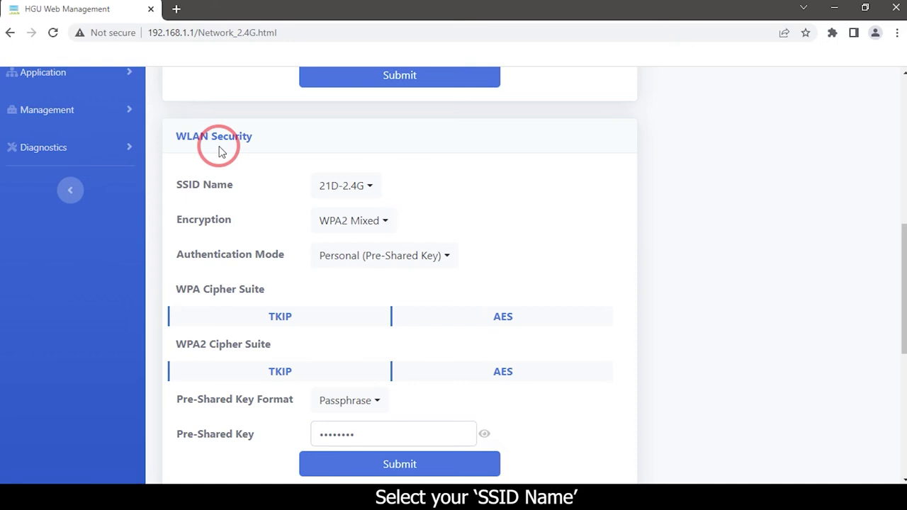
left_click(332, 183)
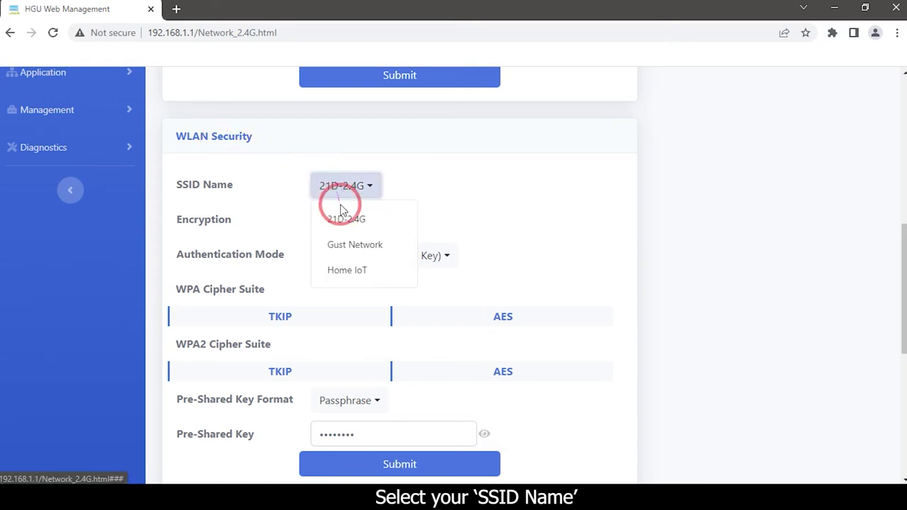
left_click(347, 271)
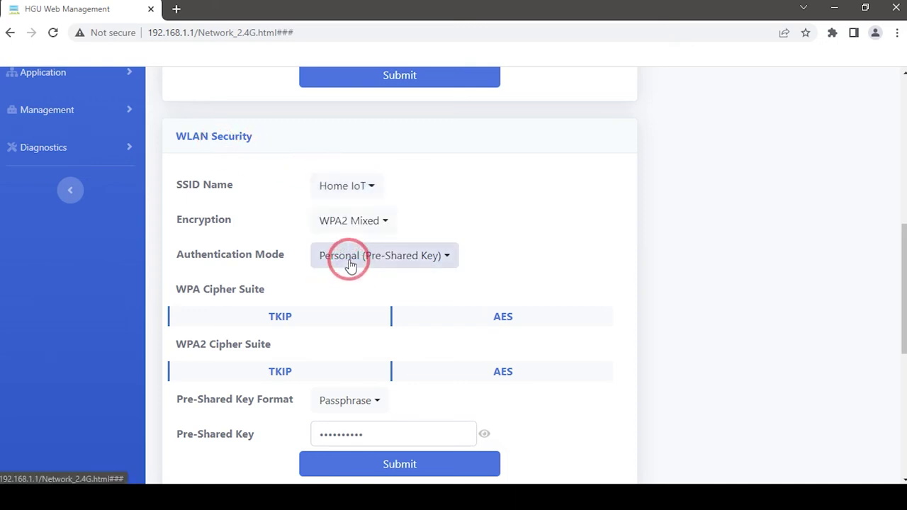
left_click(358, 216)
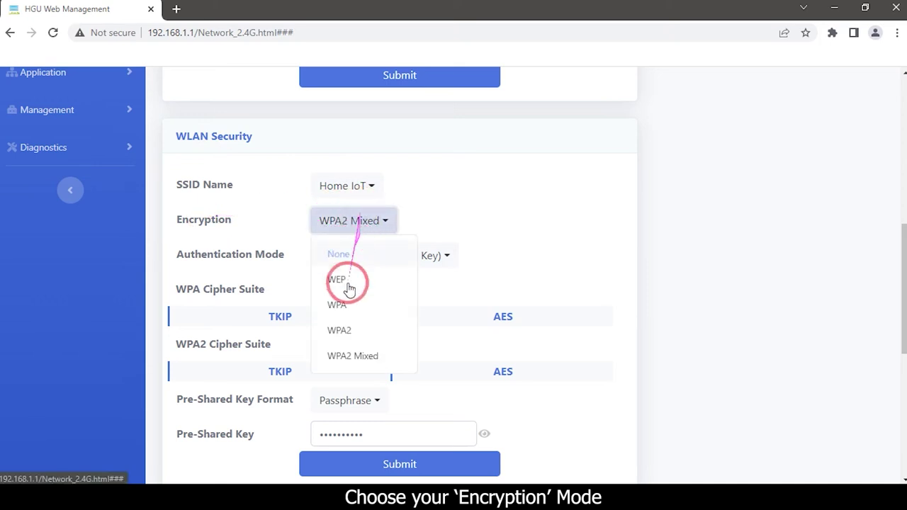
left_click(353, 356)
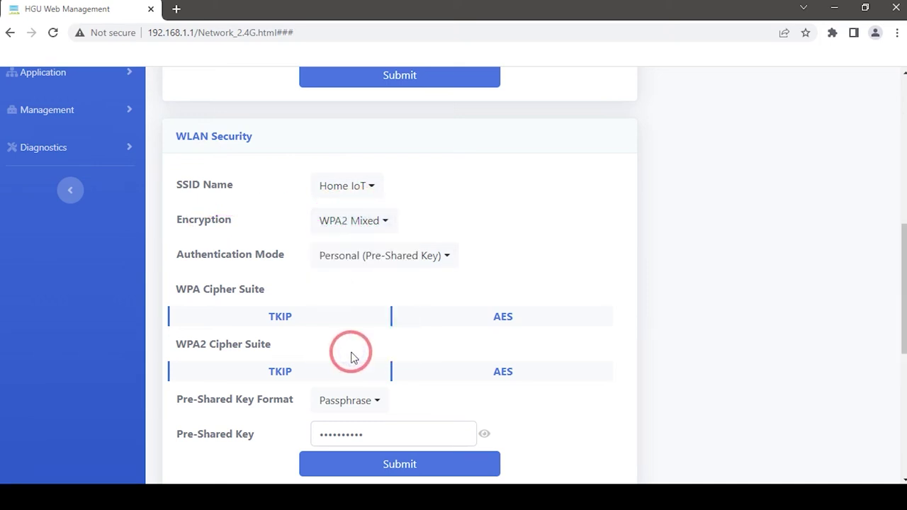
Replace Home IoT's WPA2 pre-shared key with a new eight-character key and submit it
scroll(353, 356, "down", 2)
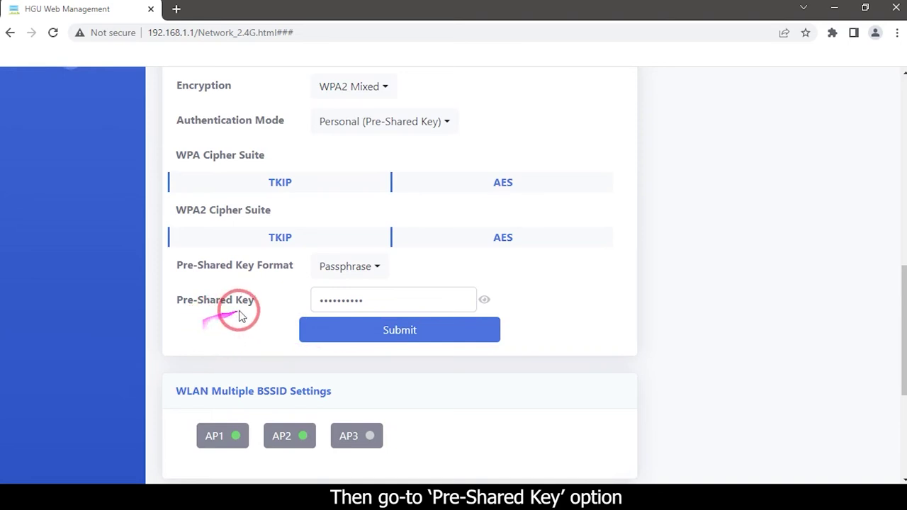
double_click(457, 299)
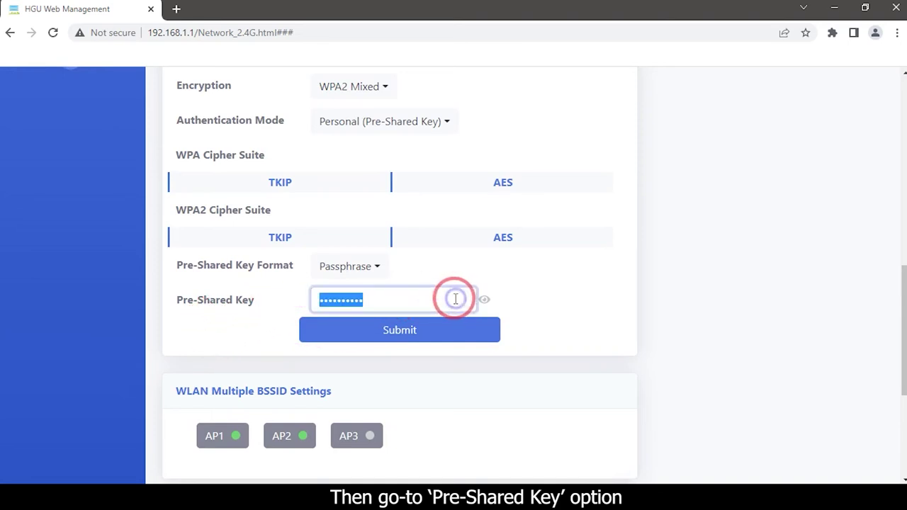
type("1")
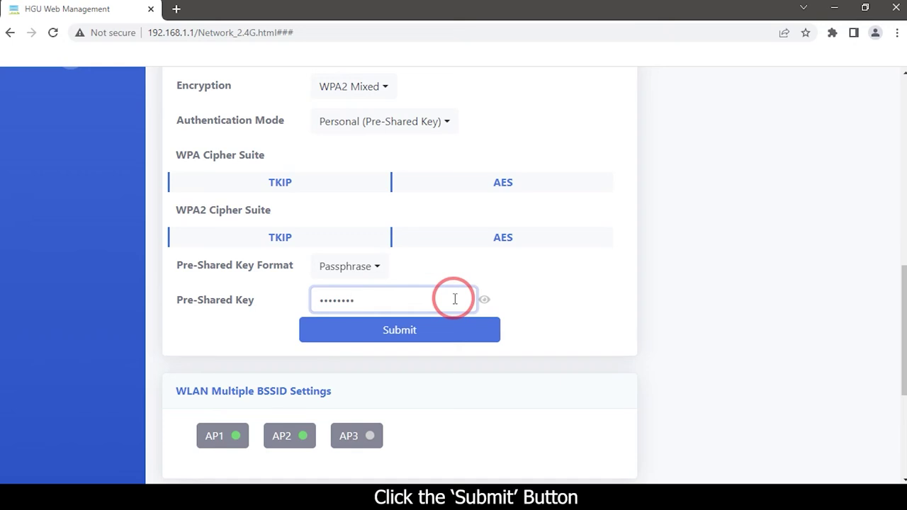
left_click(440, 327)
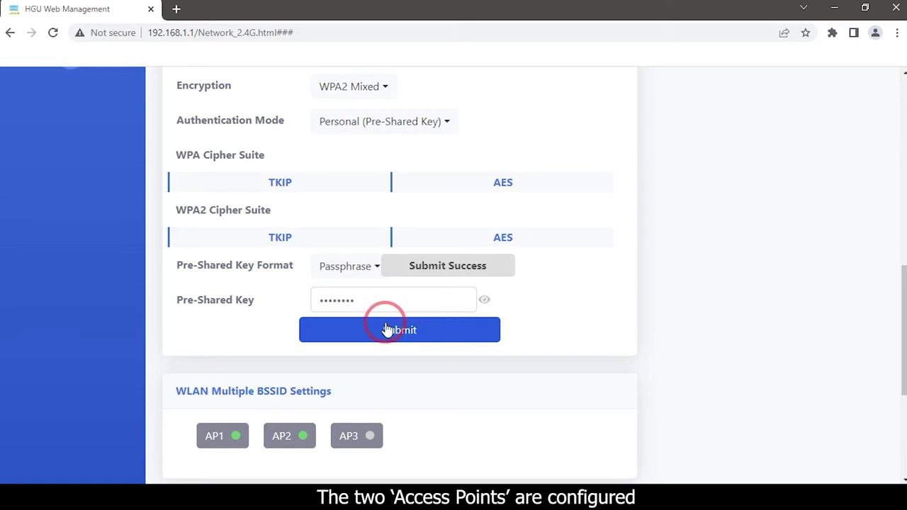
Go back to the Status pages
scroll(335, 333, "up", 5)
scroll(335, 334, "up", 4)
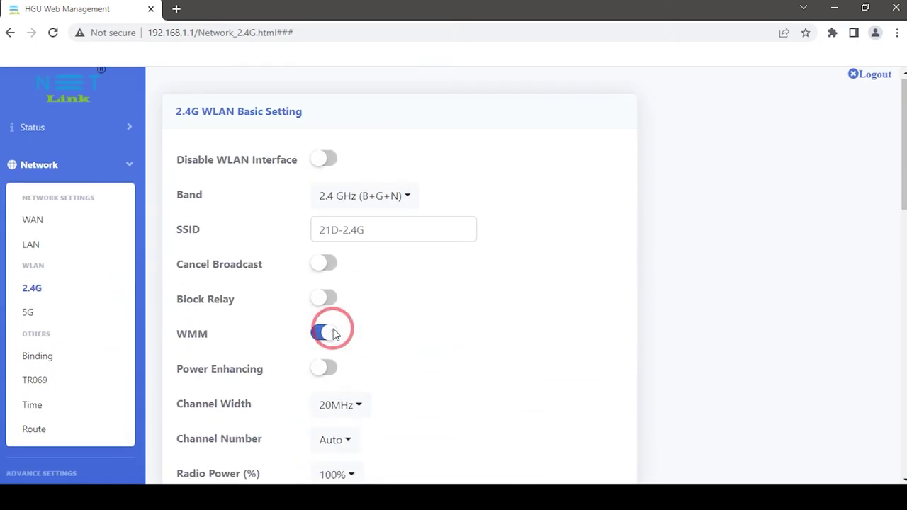
left_click(43, 142)
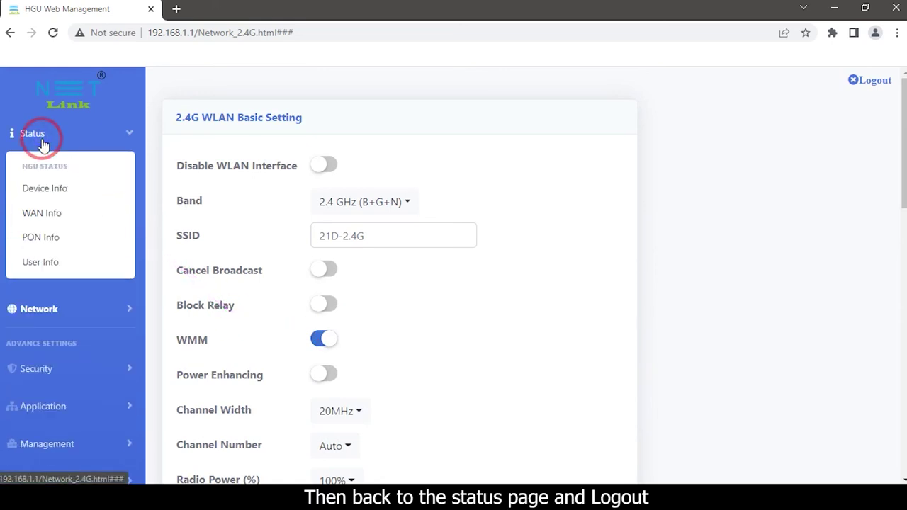
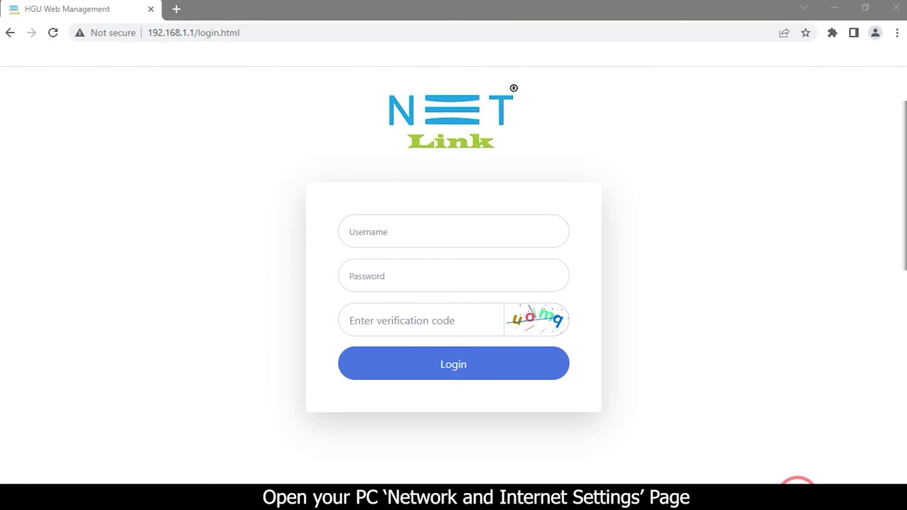
Join the Guest Network Wi-Fi with its security key and allow network discovery
left_click(707, 467)
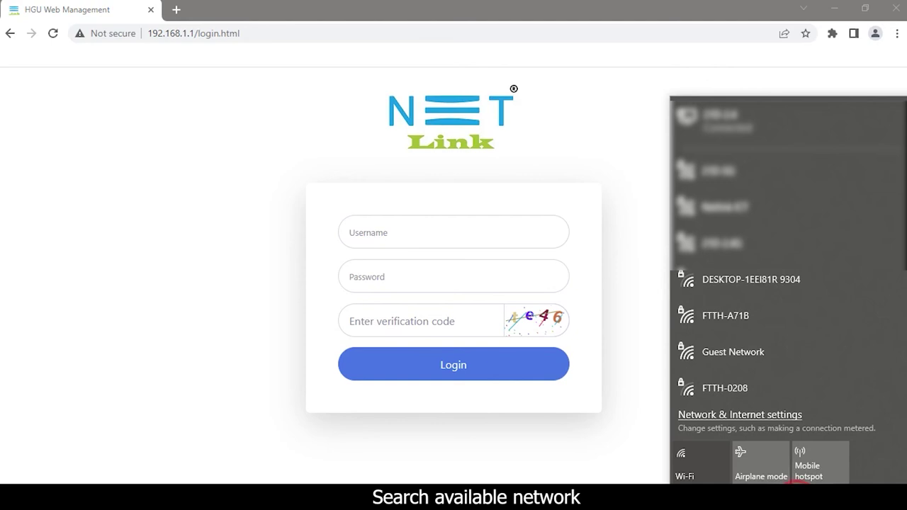
left_click(744, 361)
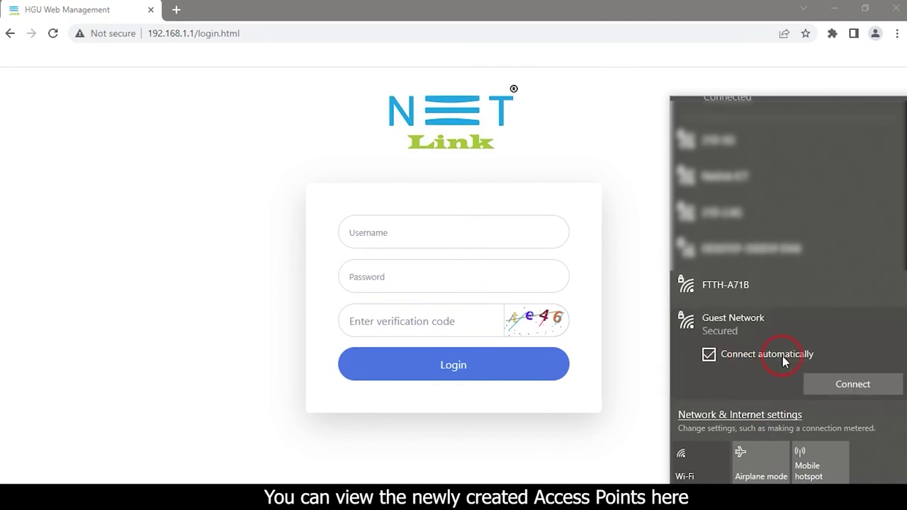
left_click(835, 384)
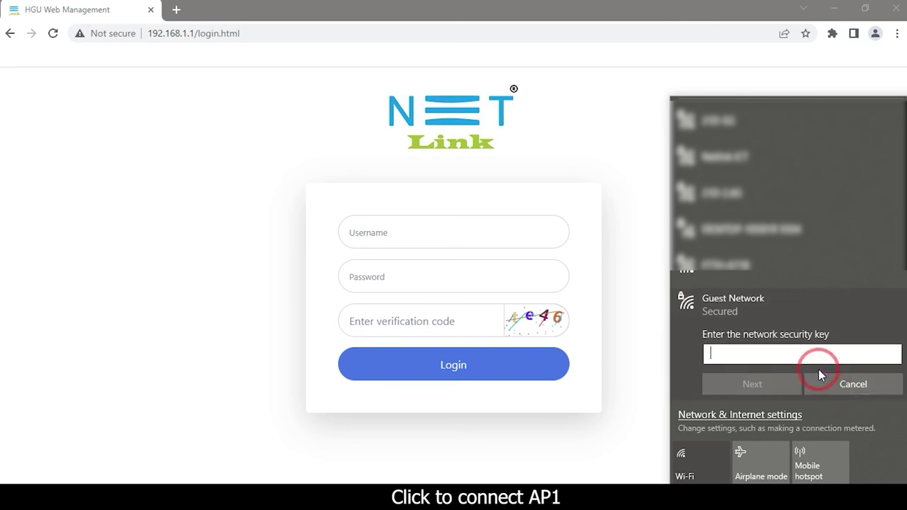
type("********")
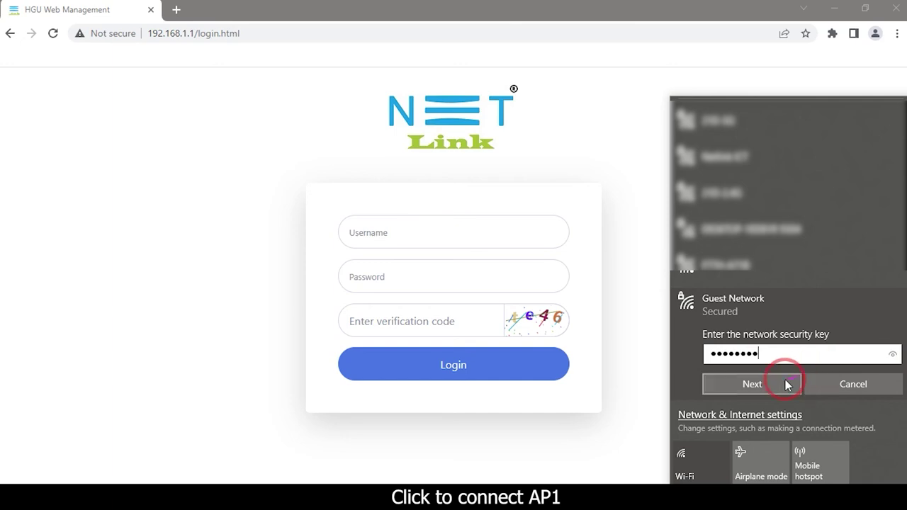
left_click(800, 381)
left_click(783, 383)
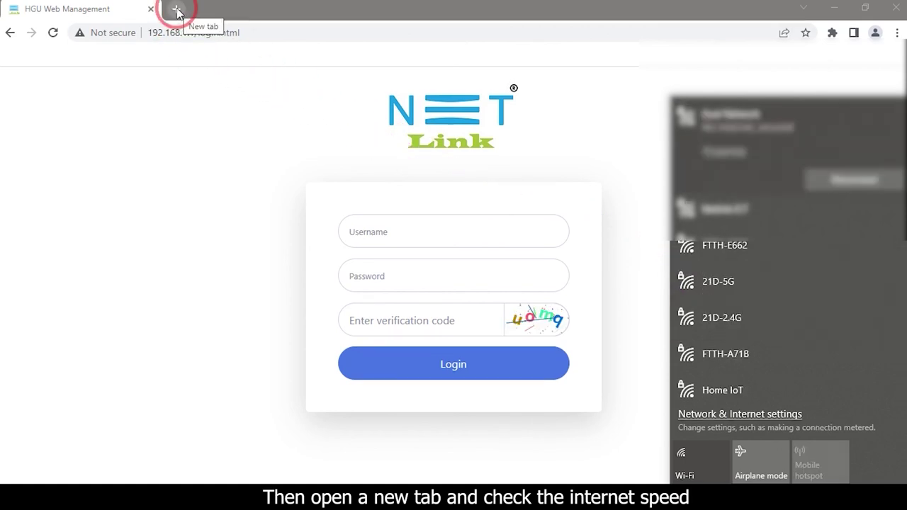
Load speedtest.net in a new Chrome tab to start the speed test
left_click(177, 10)
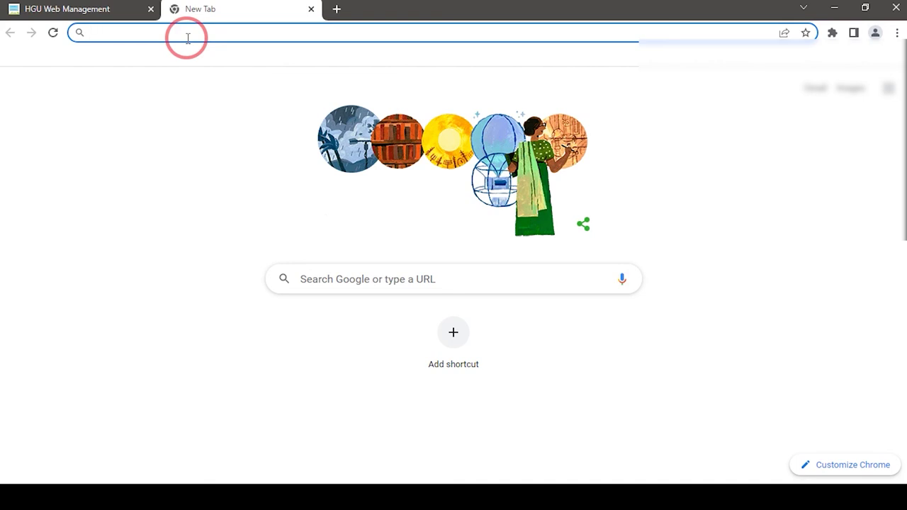
type("sp")
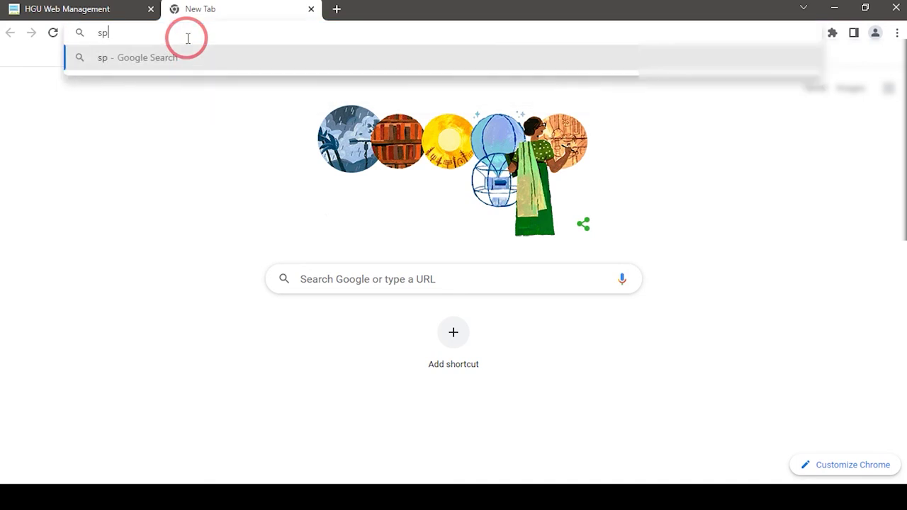
type("eedtest")
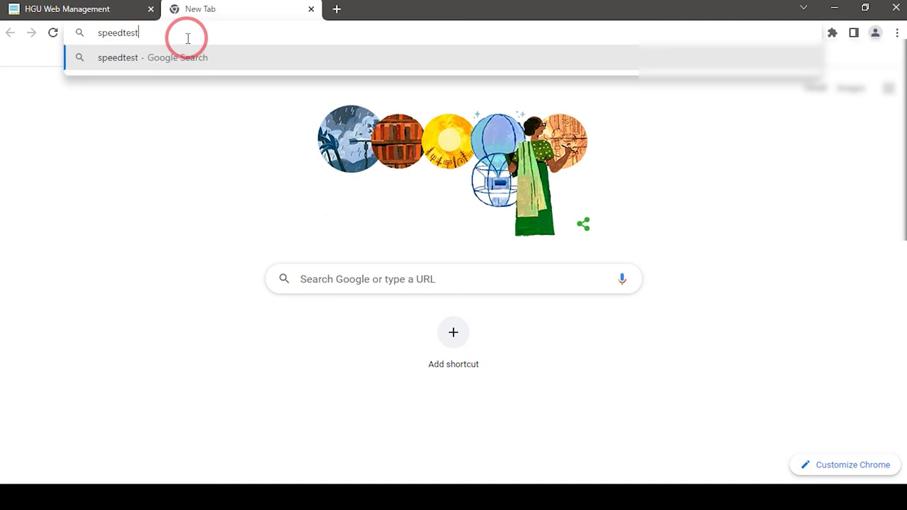
type(".n")
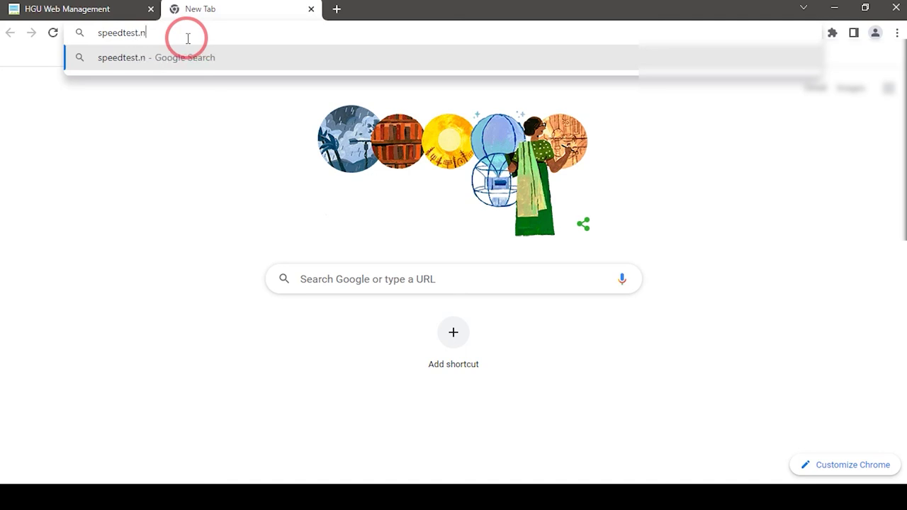
type("et")
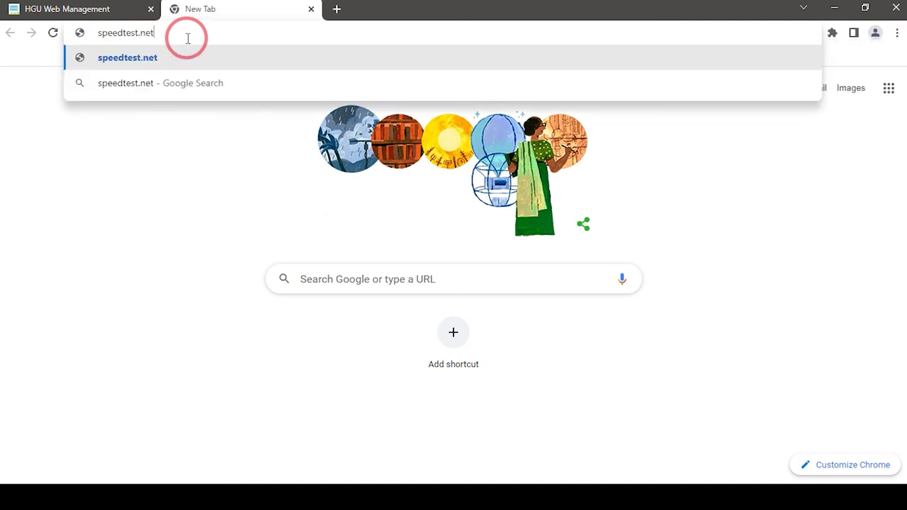
key("Return")
left_click(400, 335)
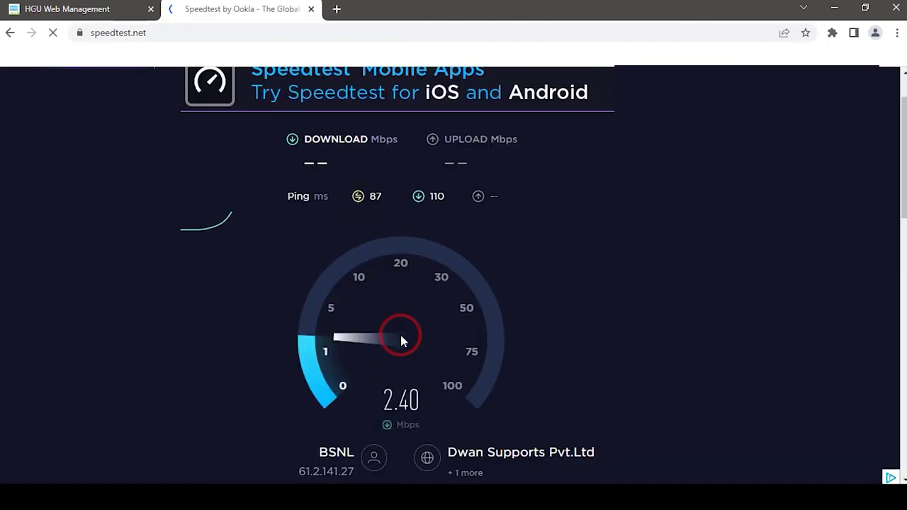